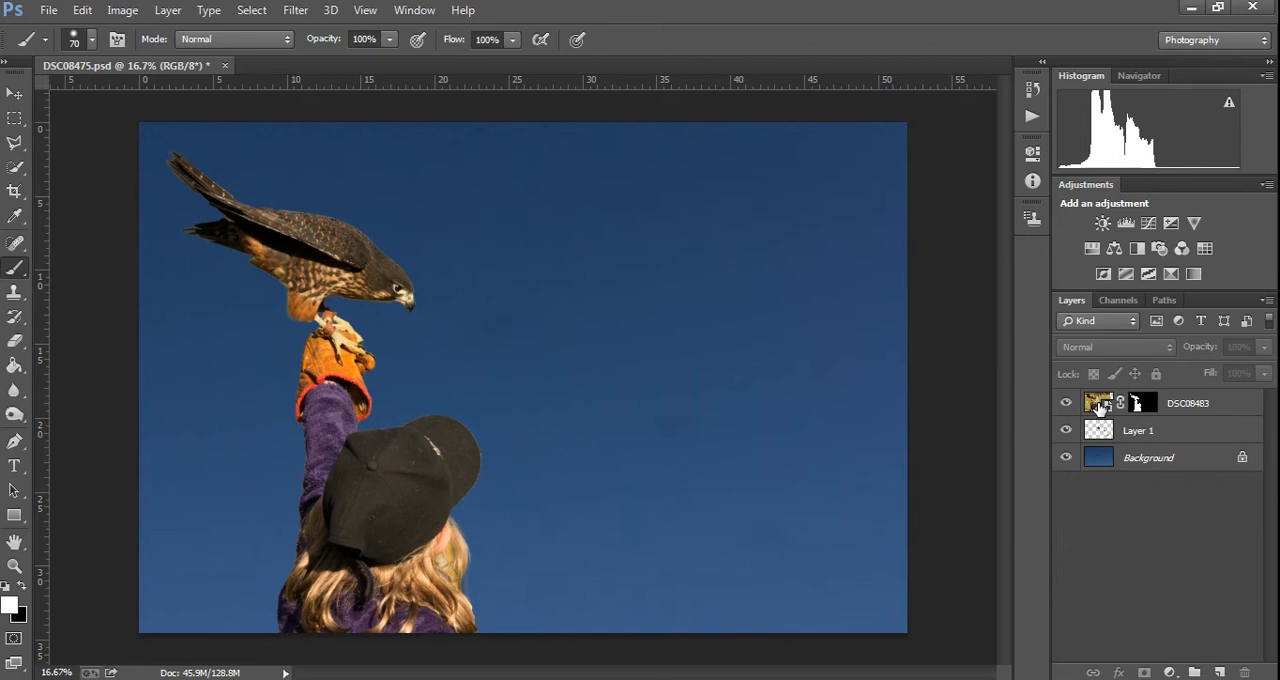
- Try a cooler, darker Camera Raw rendering of the DSC08483 smart object with temperature 4350, exposure -0.35, contrast +42 and adjusted shadows
click(1099, 406)
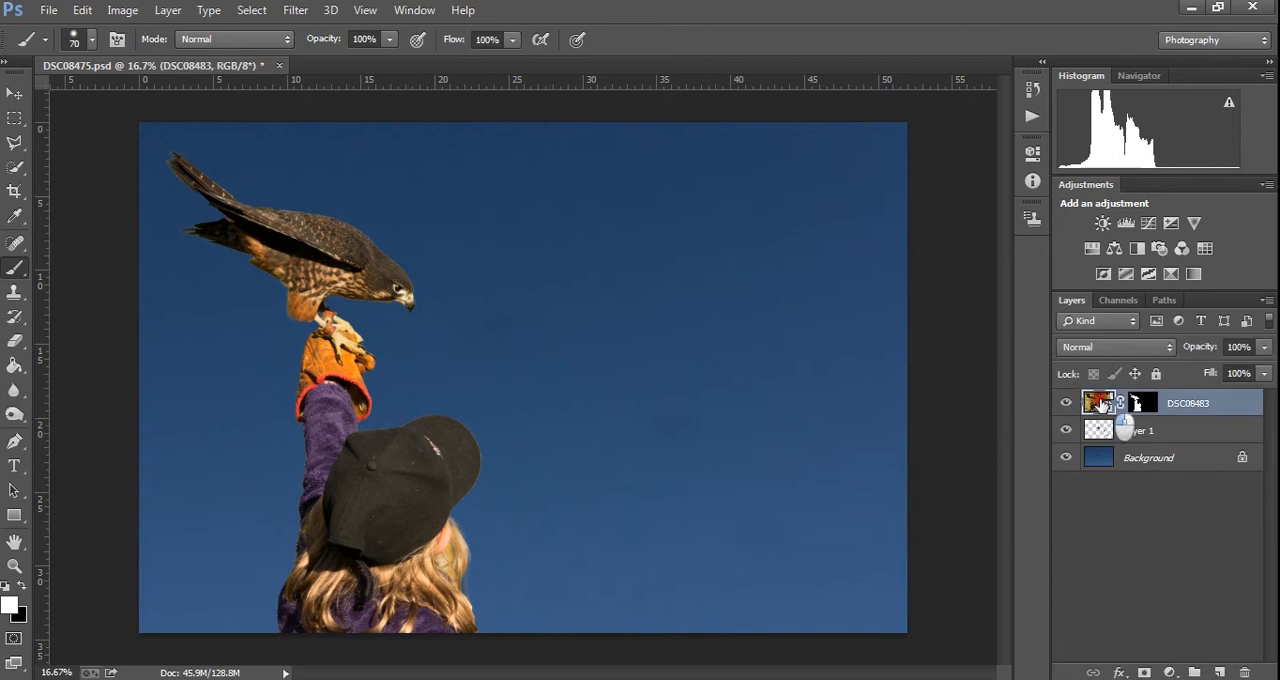
double_click(1099, 403)
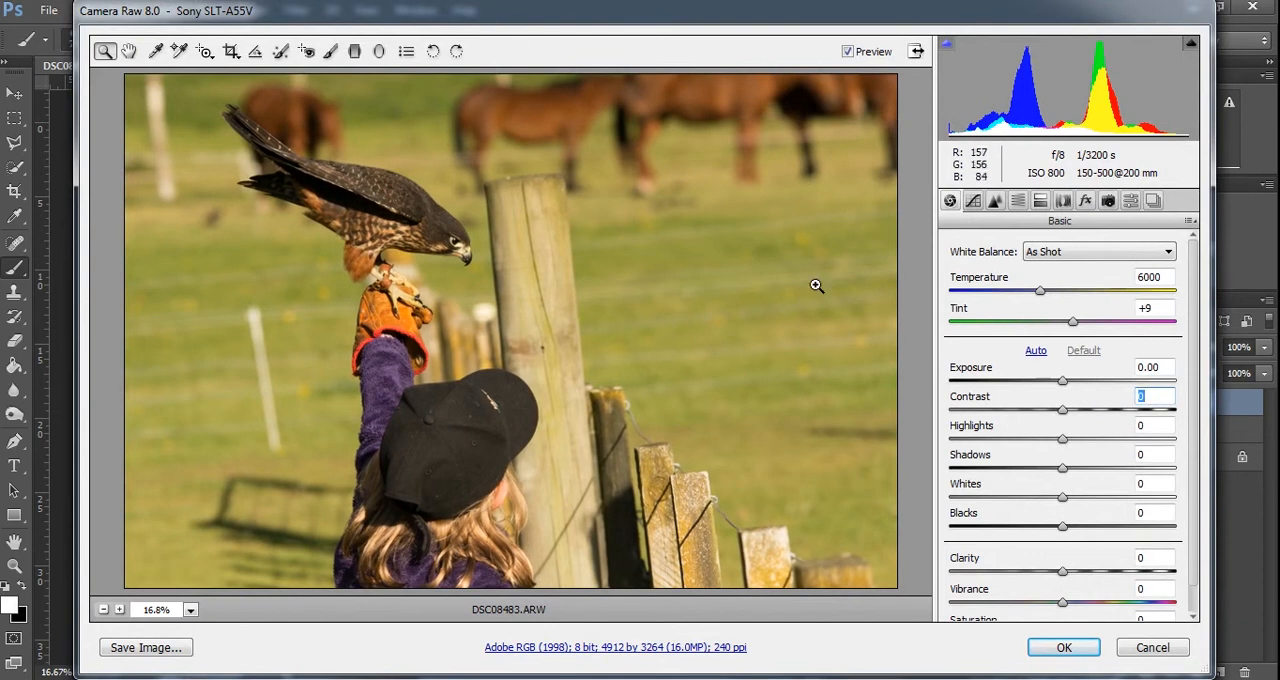
drag(1040, 293, 1003, 296)
drag(1064, 381, 1092, 409)
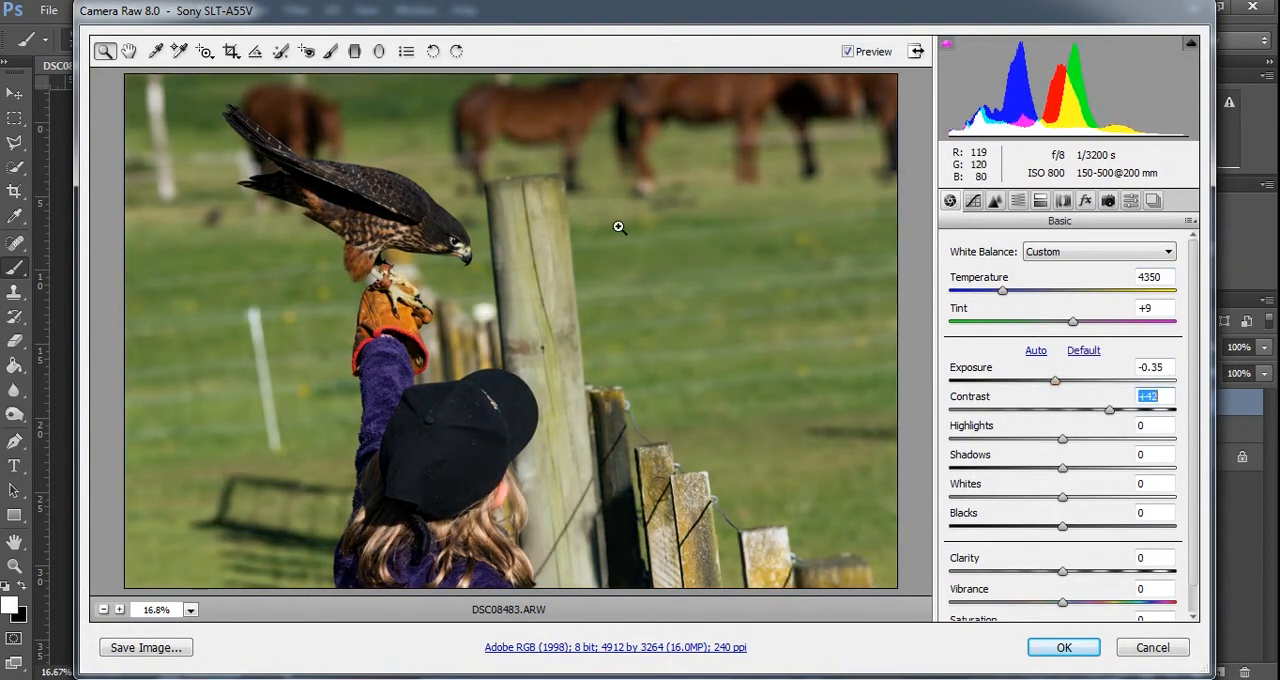
mouse_move(1062, 469)
mouse_down()
mouse_move(1035, 478)
mouse_move(1060, 486)
mouse_up()
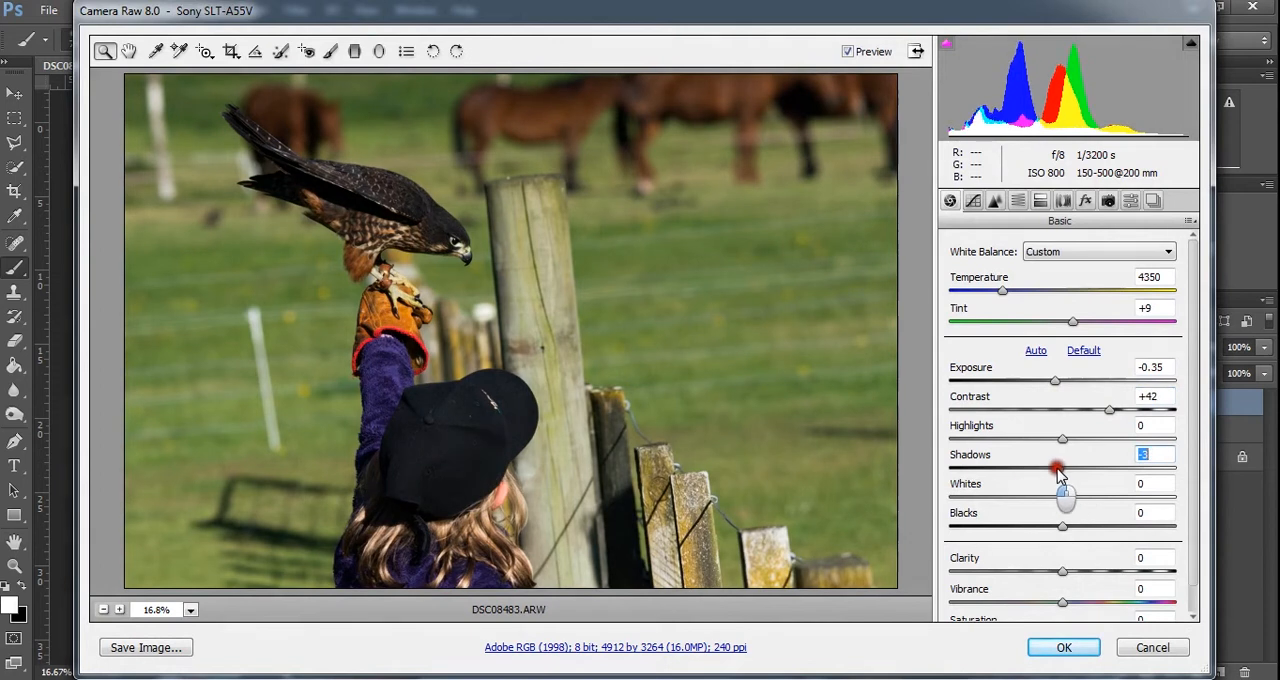
click(1060, 650)
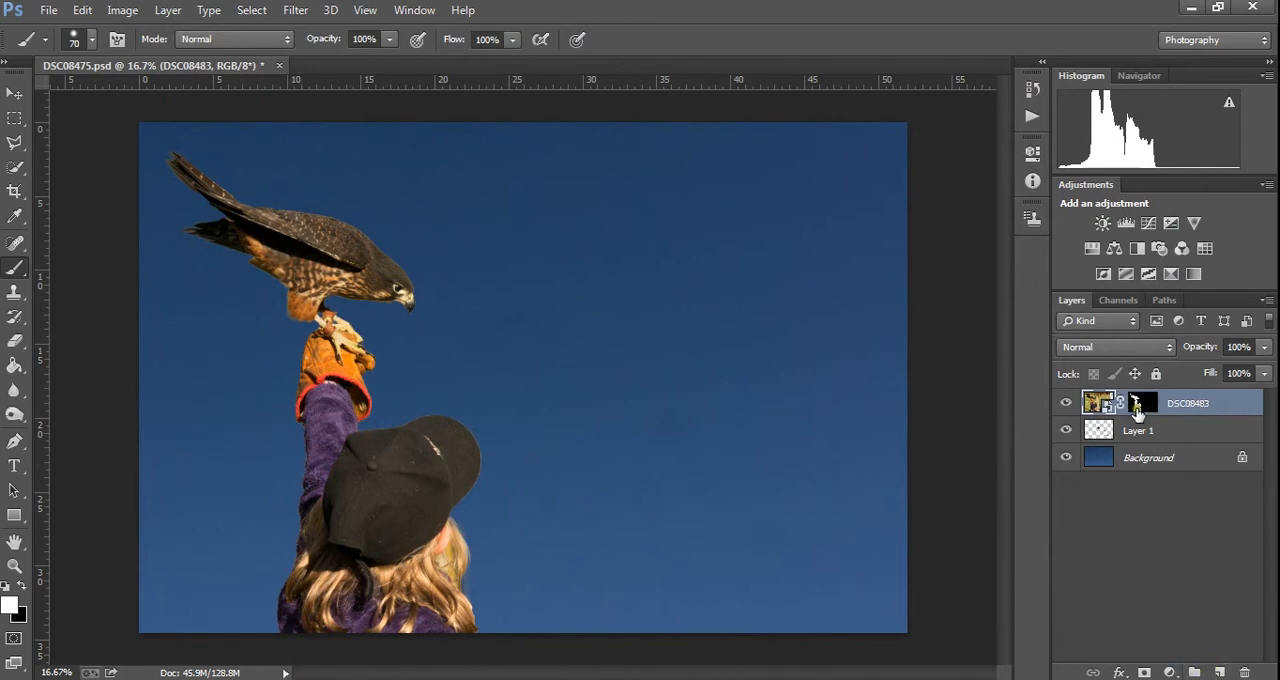
- Create a new layer group and move the masked DSC08483 layer into it
click(1197, 672)
click(1104, 428)
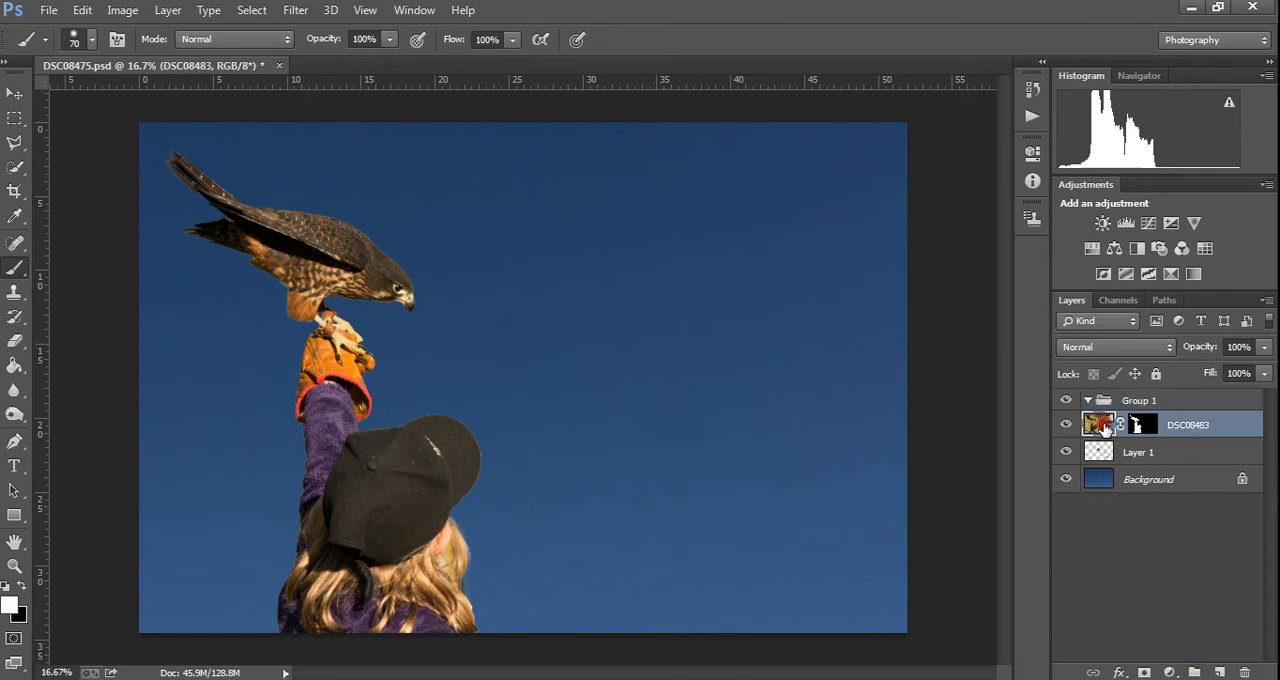
drag(1104, 425, 1136, 405)
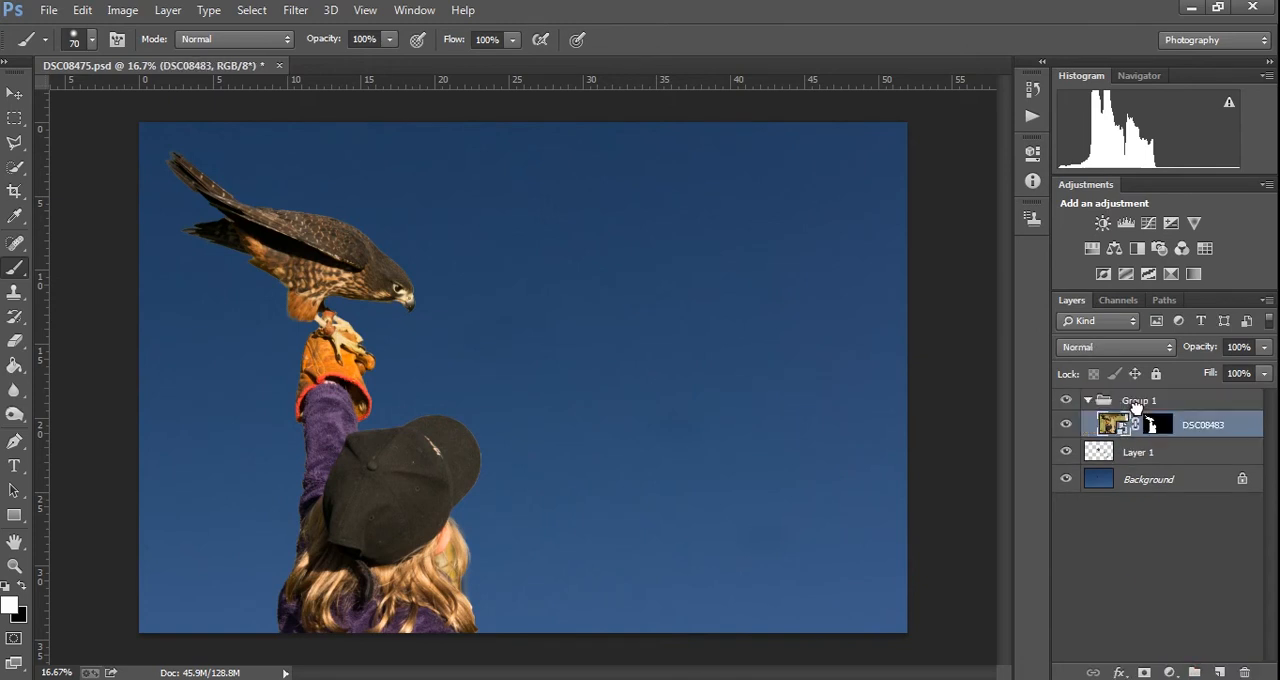
- Transfer the layer mask from DSC08483 to Group 1 and check the group mask with the overlay view
click(1160, 428)
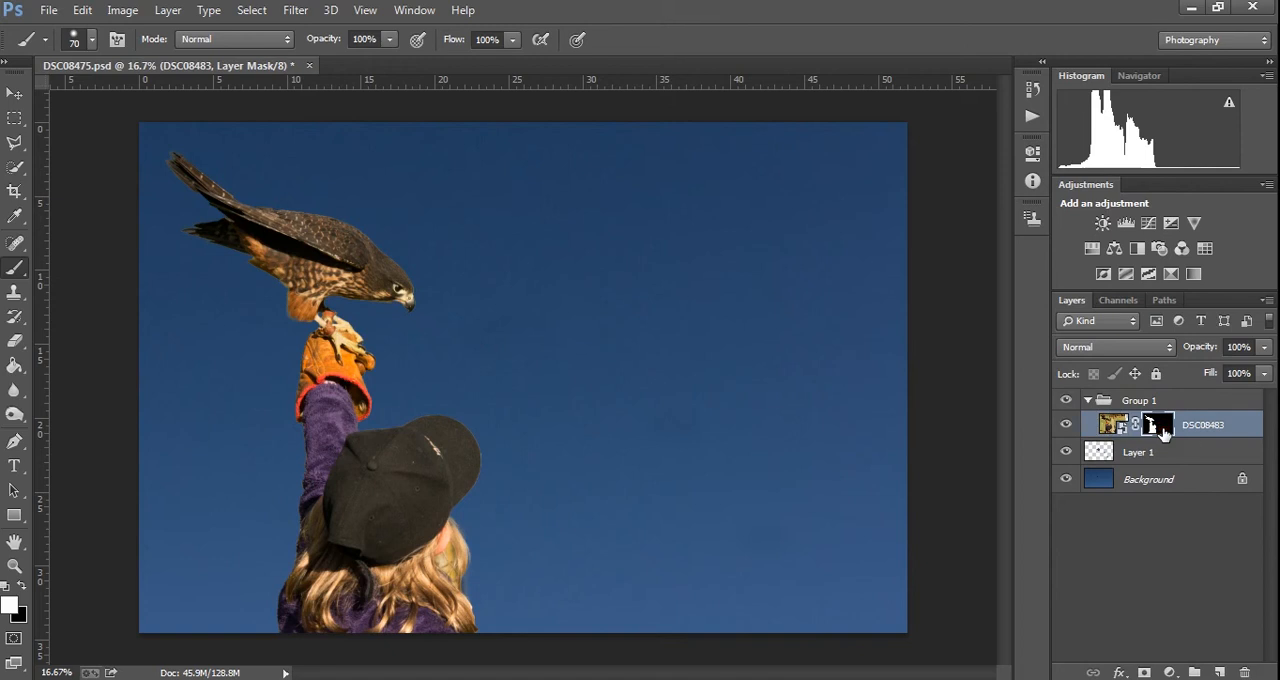
drag(1163, 428, 1158, 408)
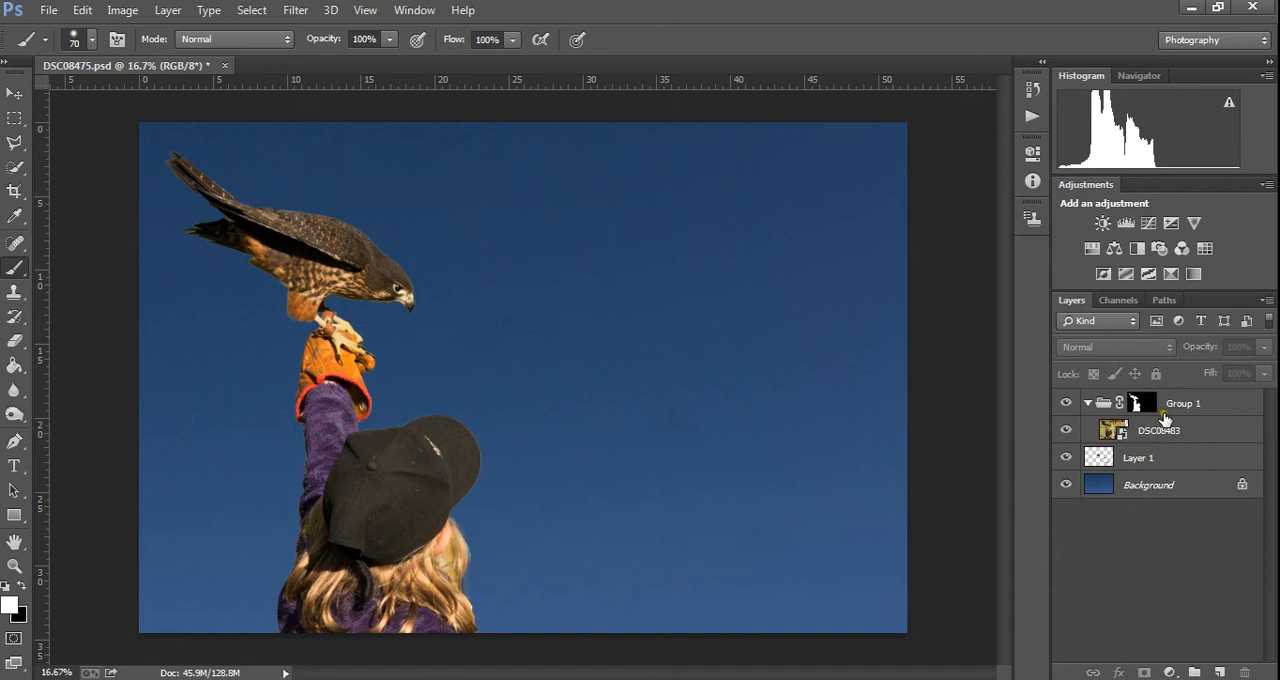
click(1142, 405)
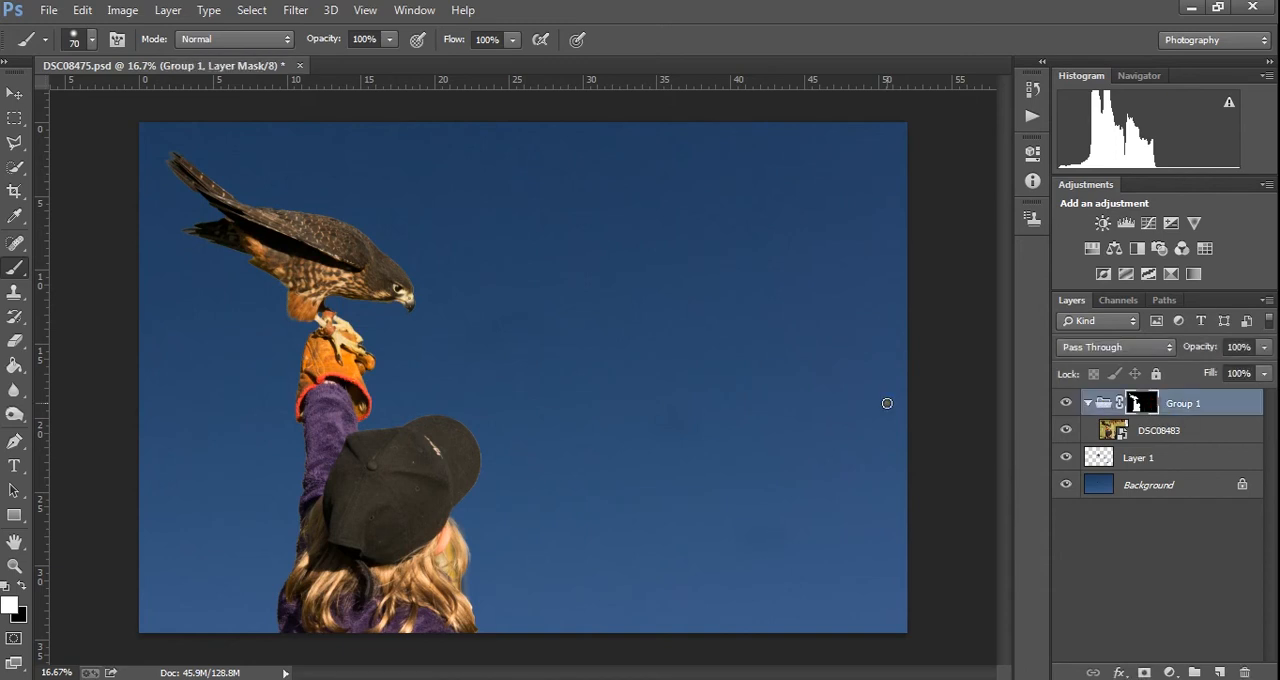
key(backslash)
key(backslash)
- Add a Curves adjustment above DSC08483 inside Group 1, shaping a contrast S-curve with an anchored midpoint, lowered shadows and raised highlights
click(1214, 432)
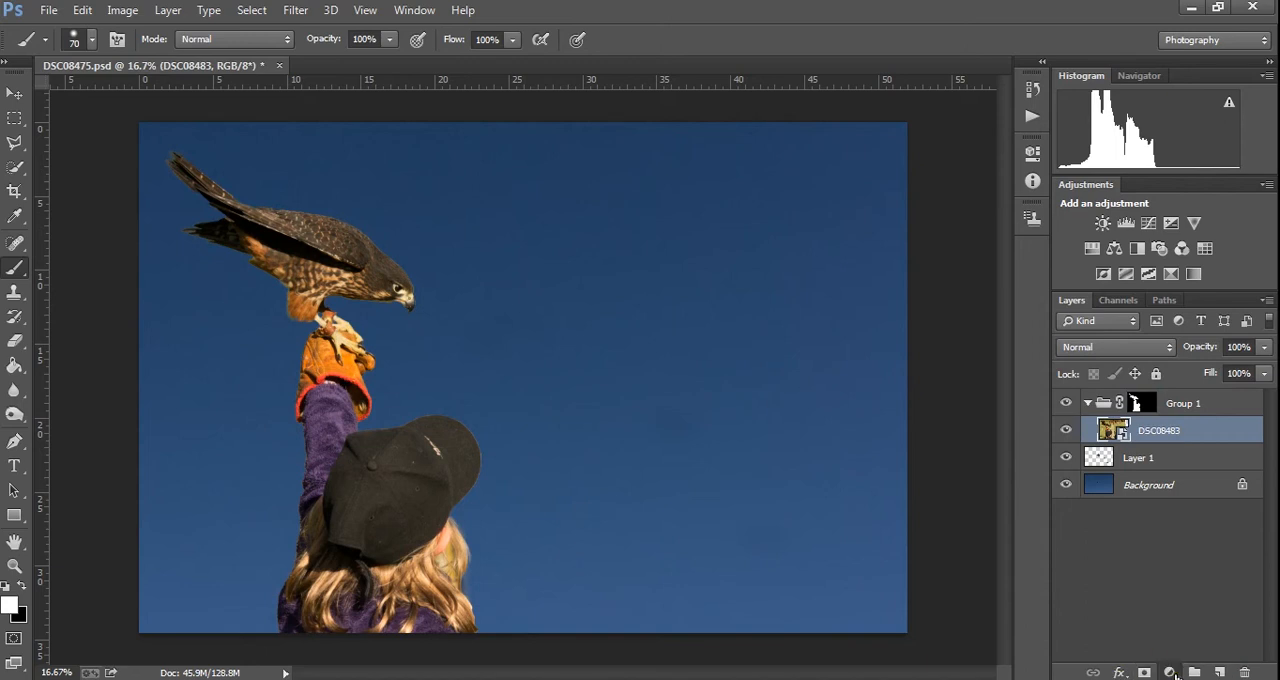
click(1172, 673)
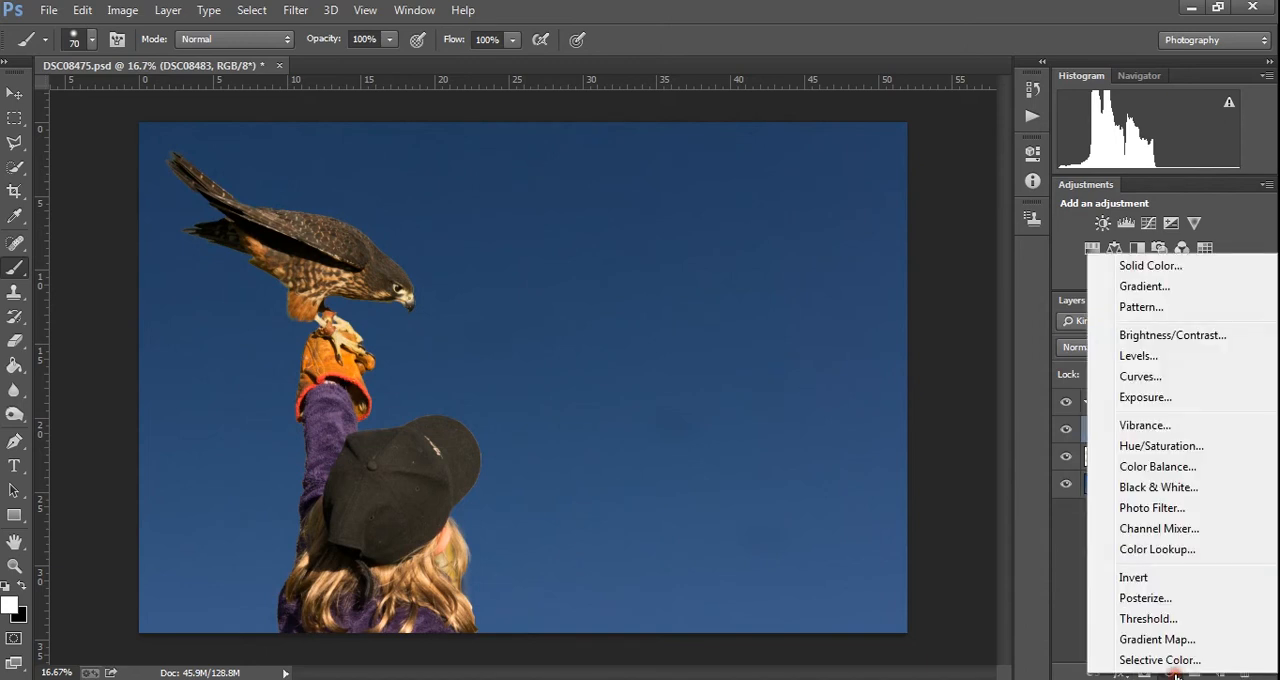
click(1175, 376)
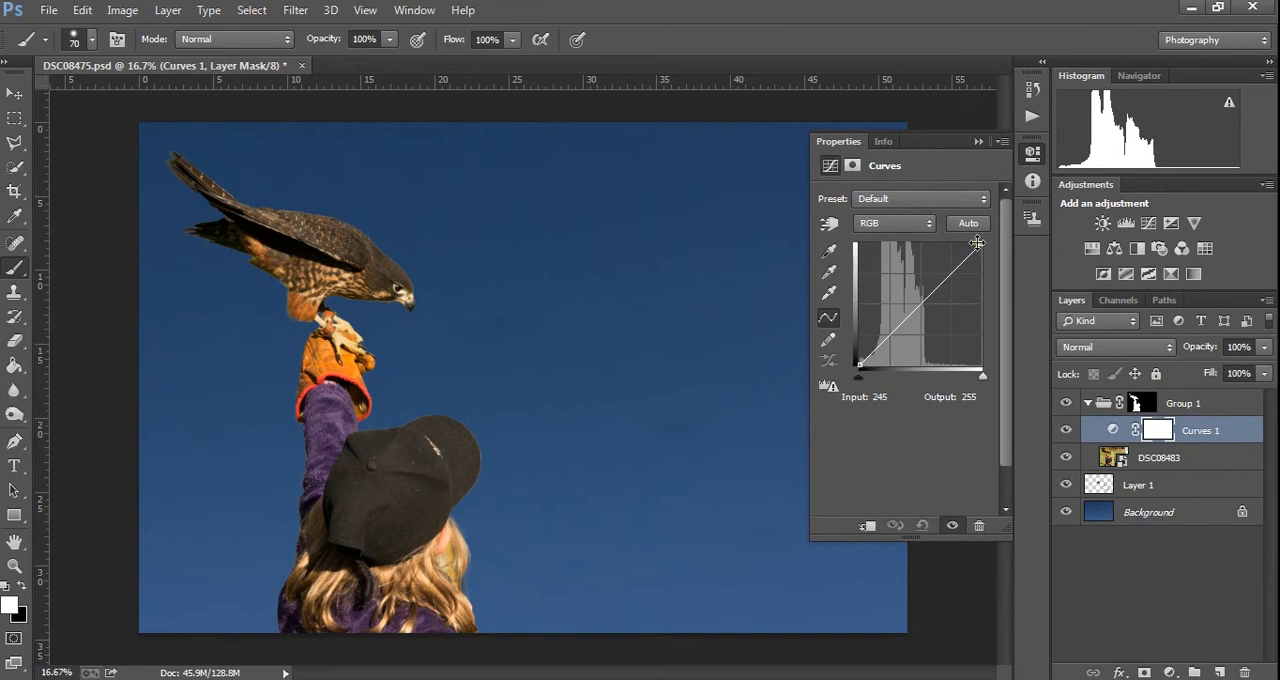
click(917, 307)
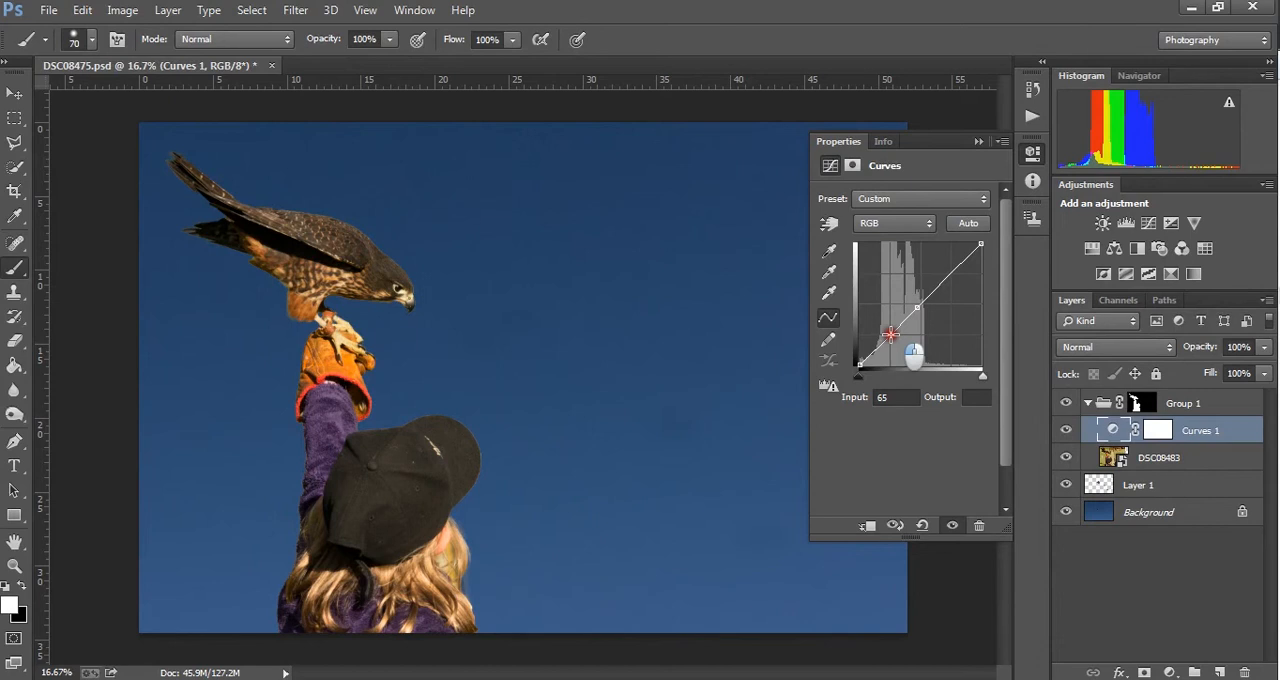
drag(890, 335, 892, 340)
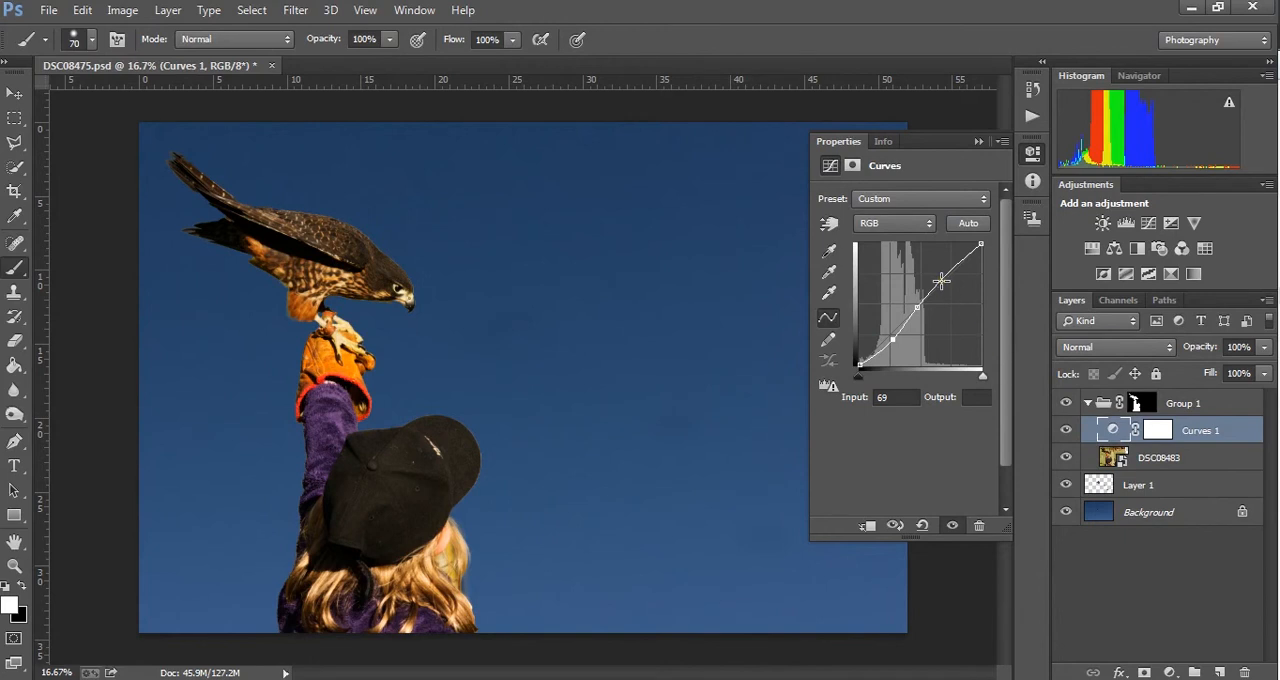
drag(941, 281, 939, 271)
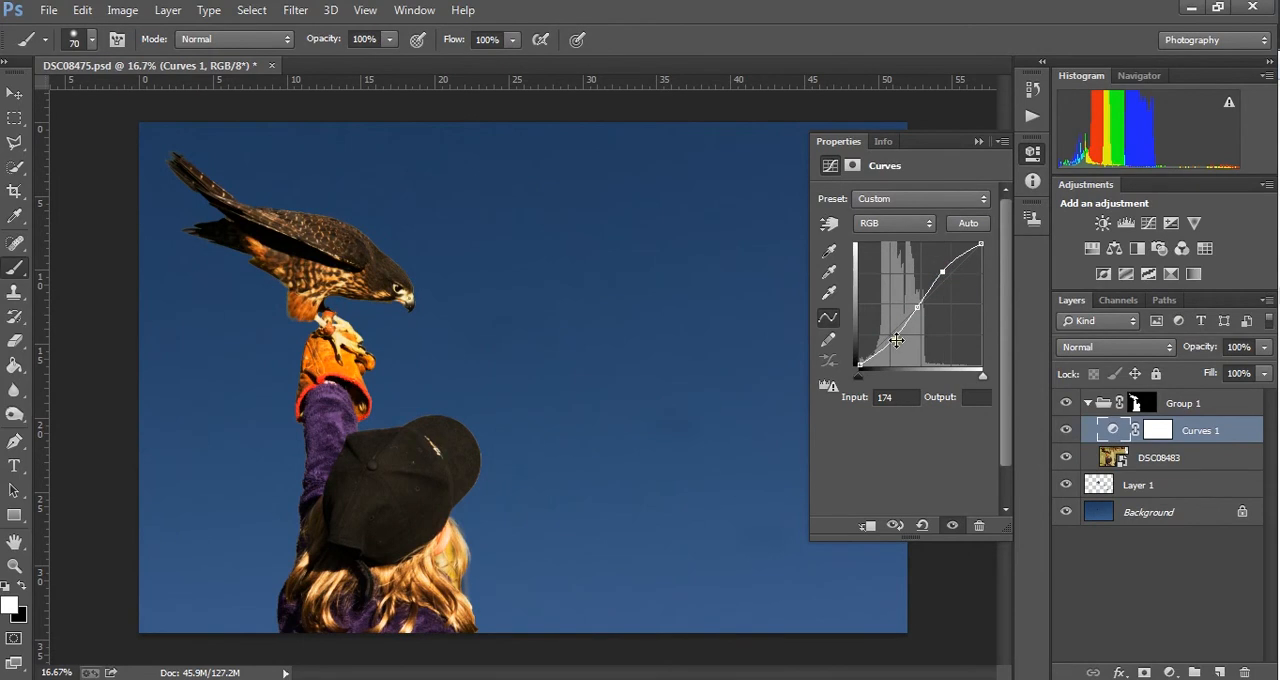
drag(896, 337, 895, 346)
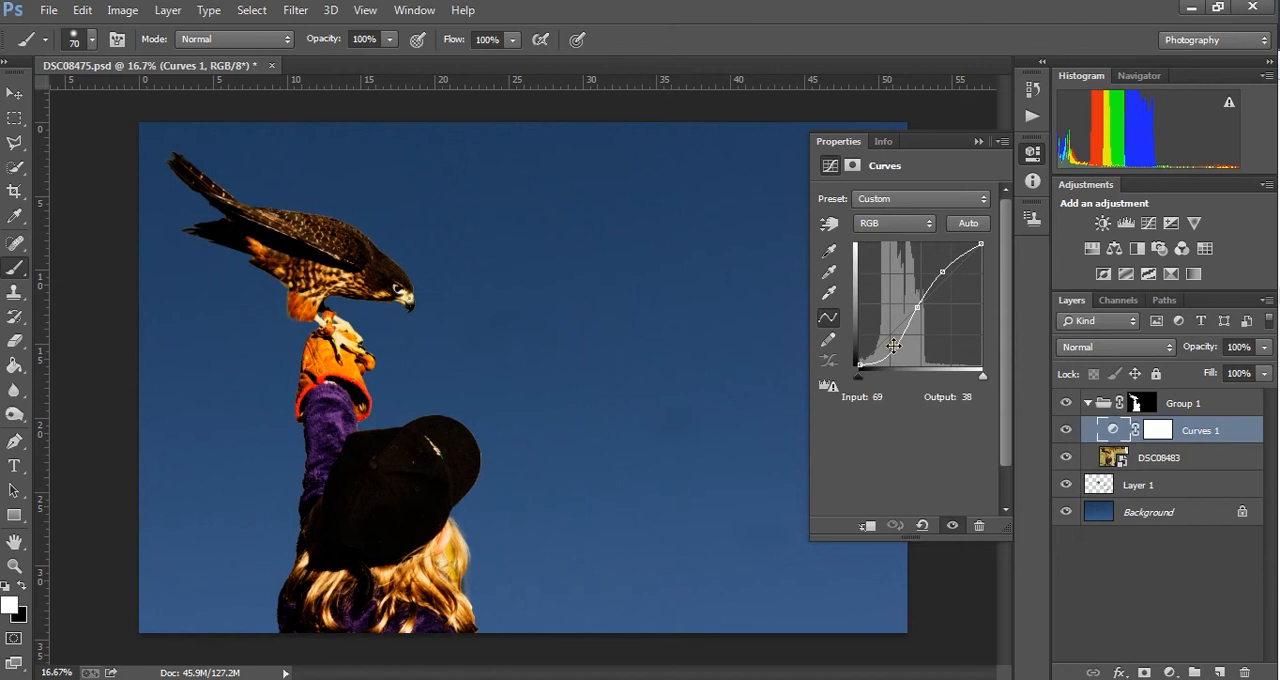
drag(886, 366, 886, 354)
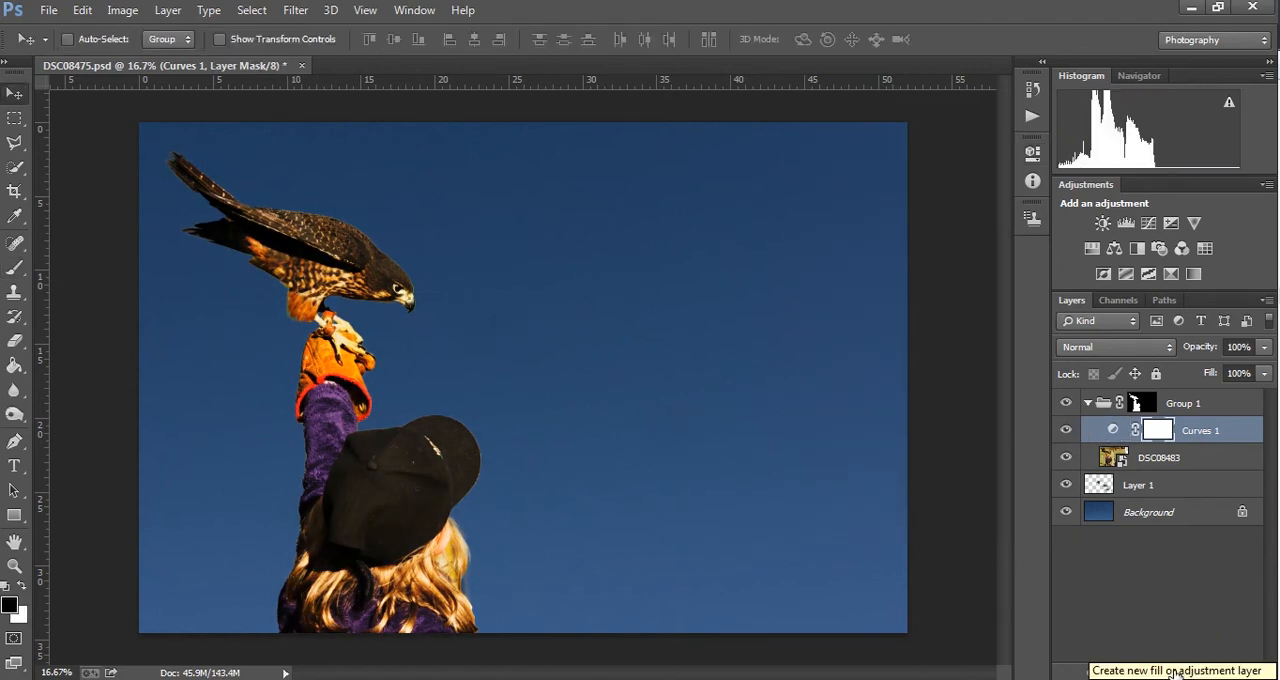
- Add a second Curves adjustment layer and place it outside and above Group 1, with the group collapsed
click(1172, 673)
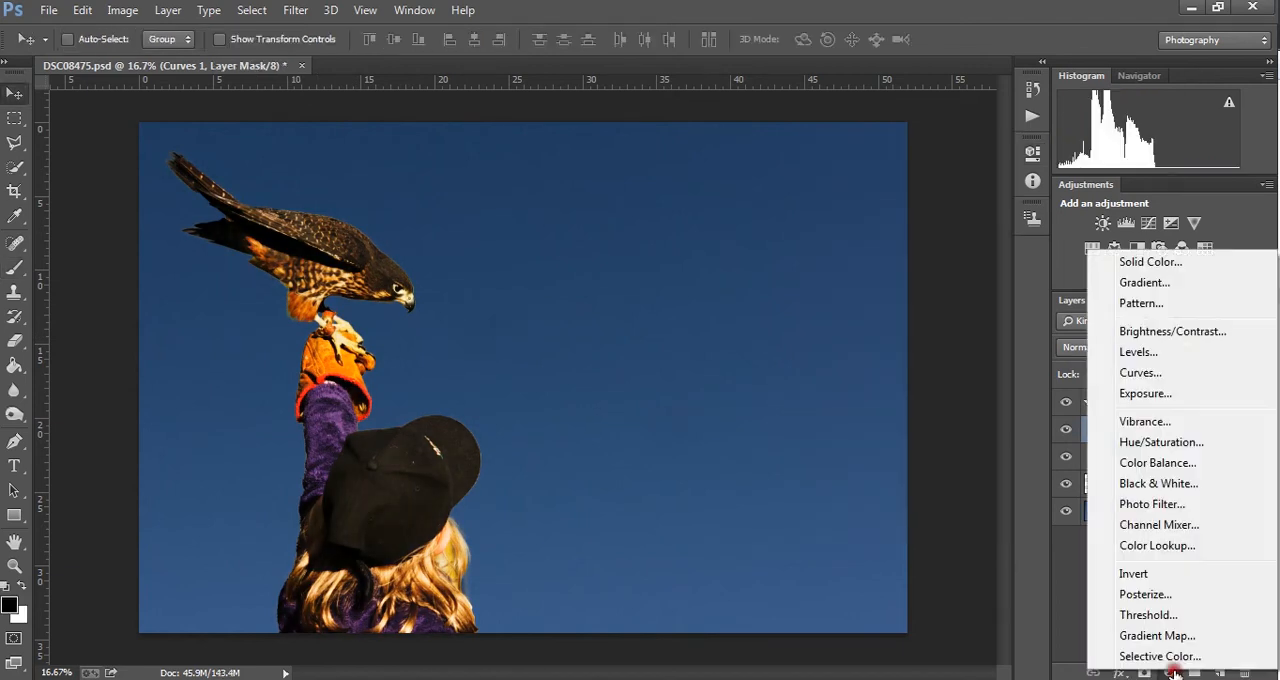
click(1160, 372)
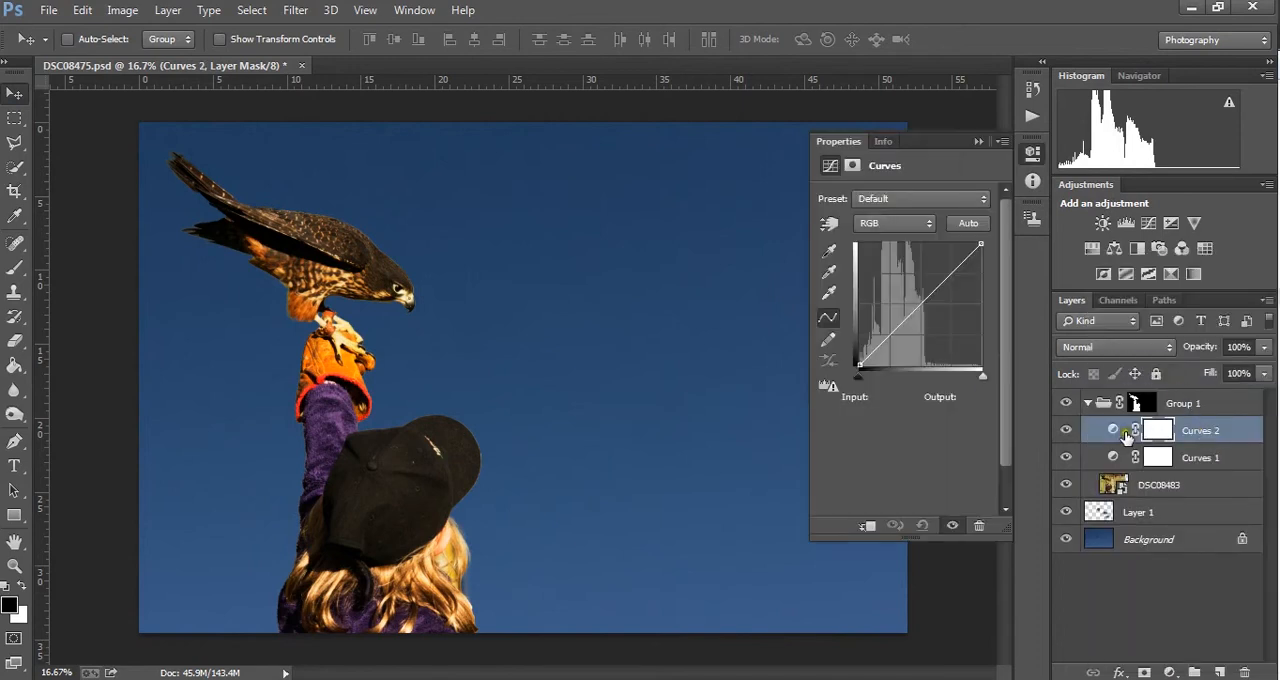
drag(1105, 435, 1124, 388)
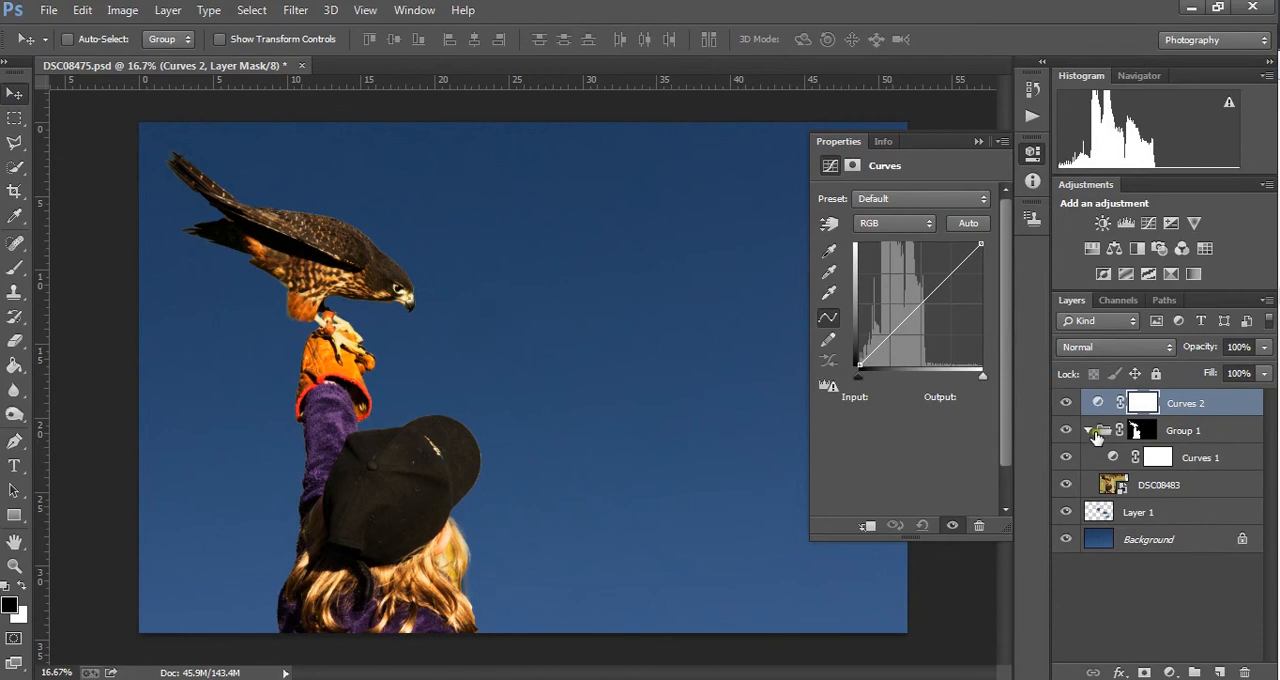
click(1088, 430)
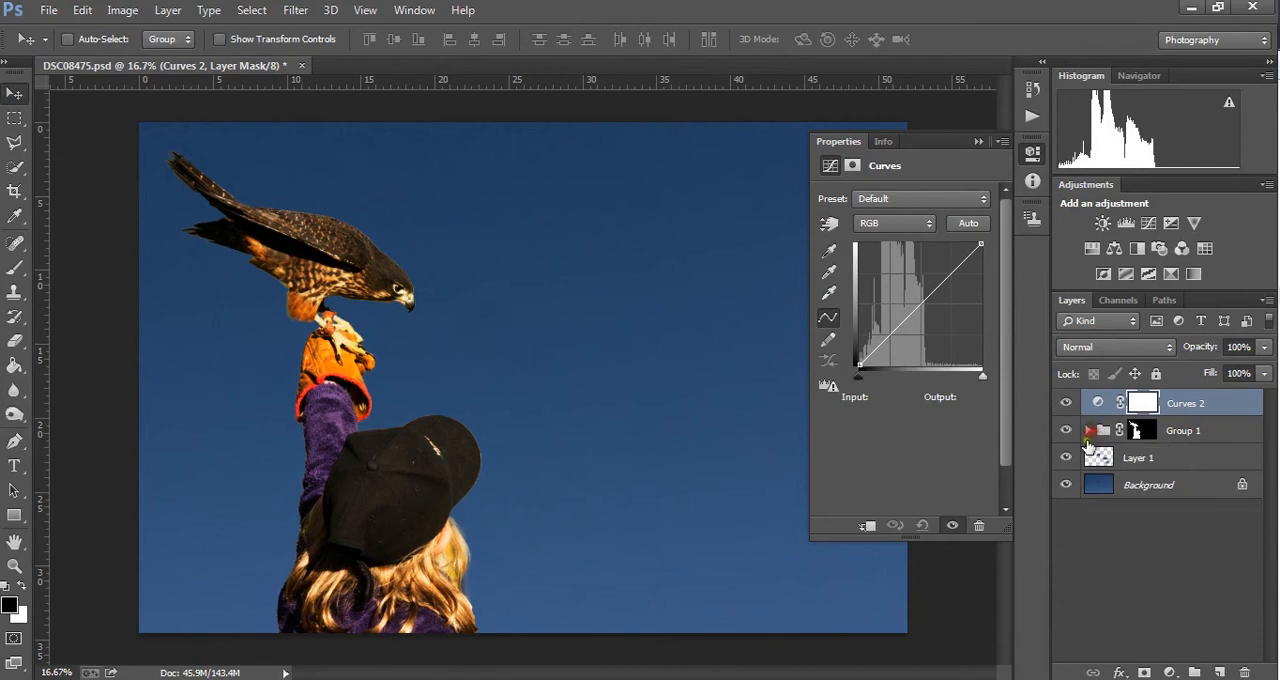
- Anchor the midpoint of the upper Curves layer's RGB curve and lower its shadows to raise the contrast of the whole image
click(915, 308)
click(894, 329)
drag(894, 329, 900, 331)
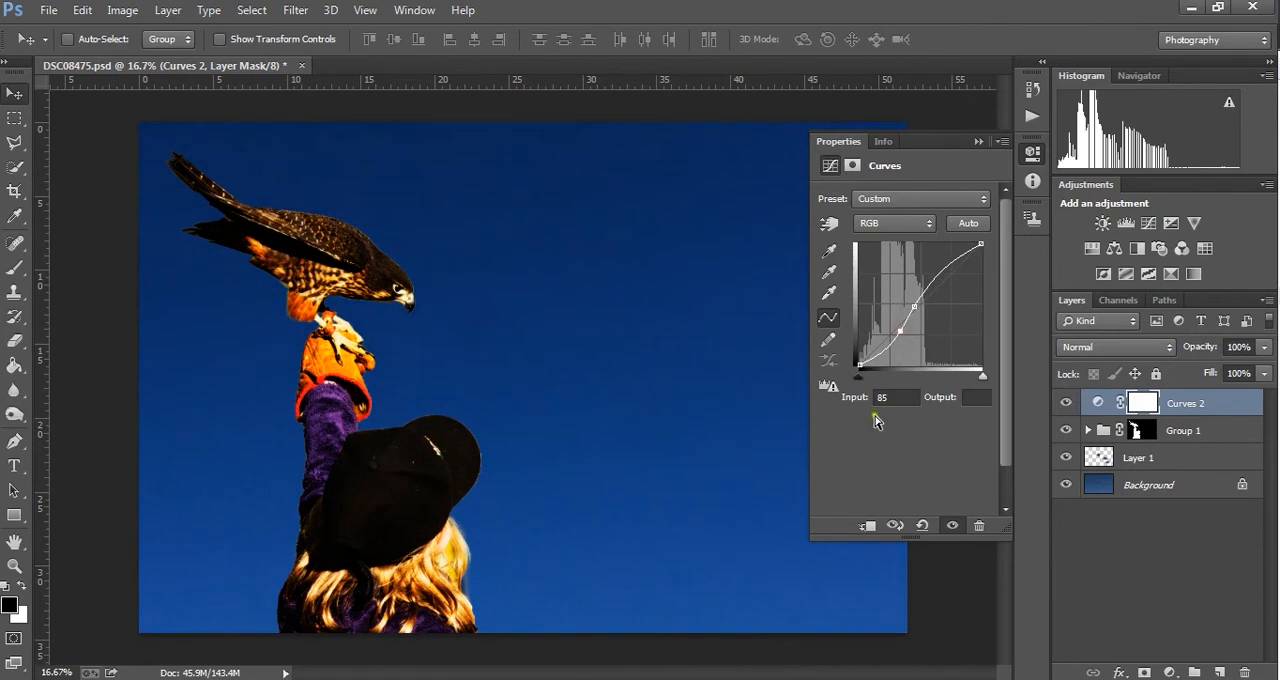
drag(900, 330, 895, 330)
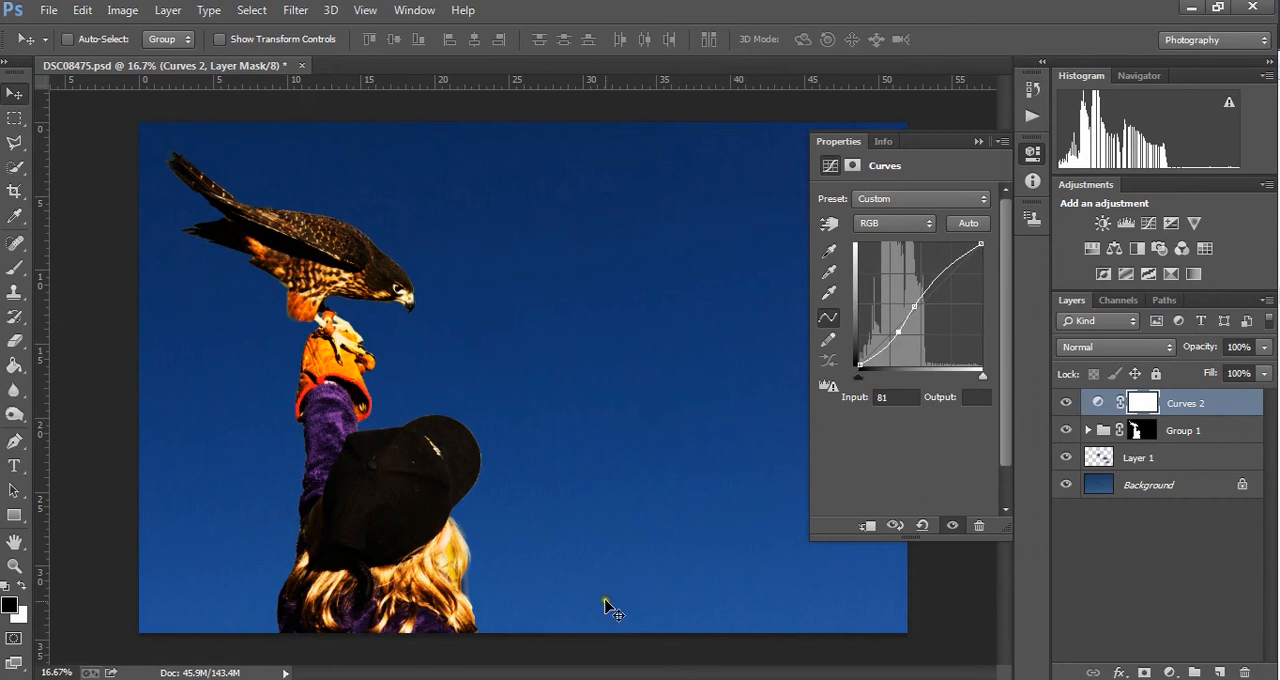
click(1160, 432)
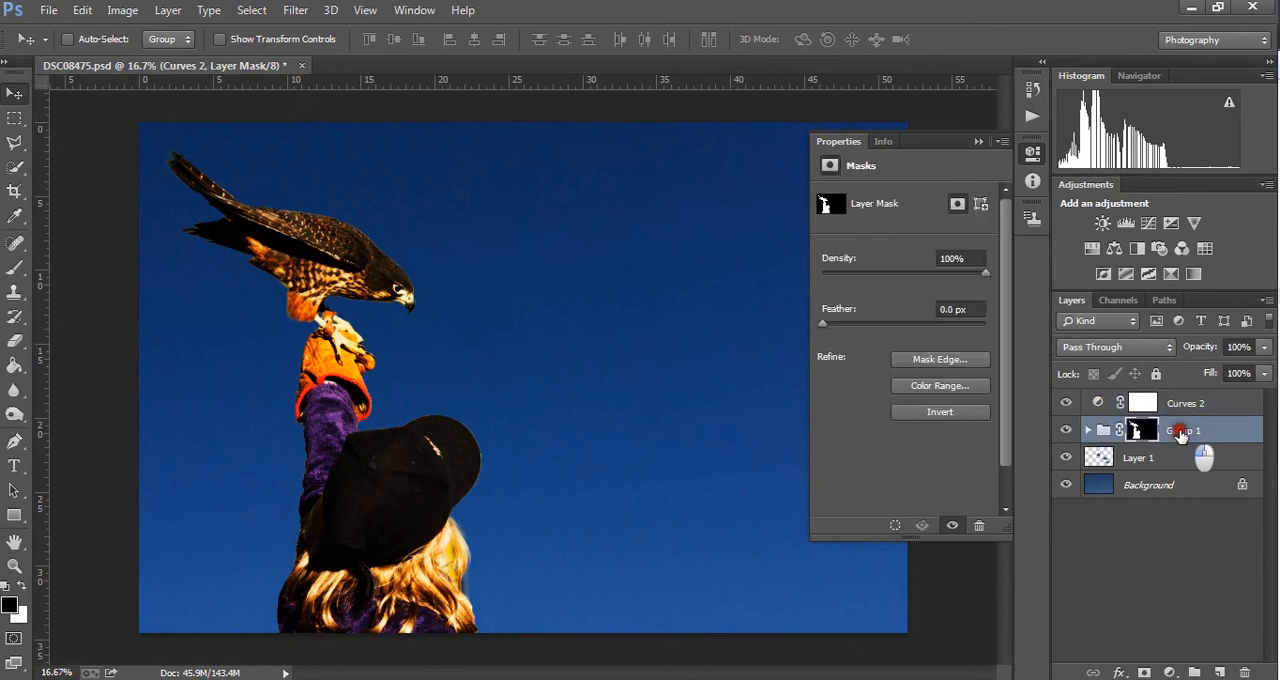
click(1084, 403)
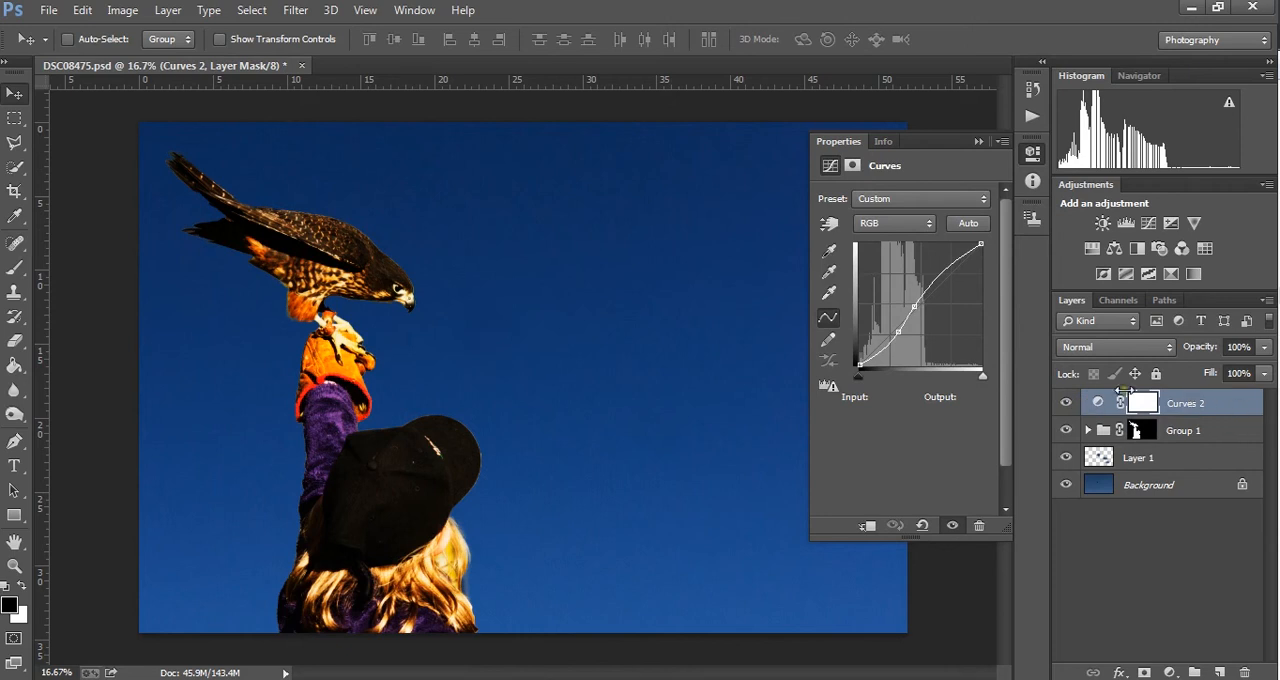
click(1210, 441)
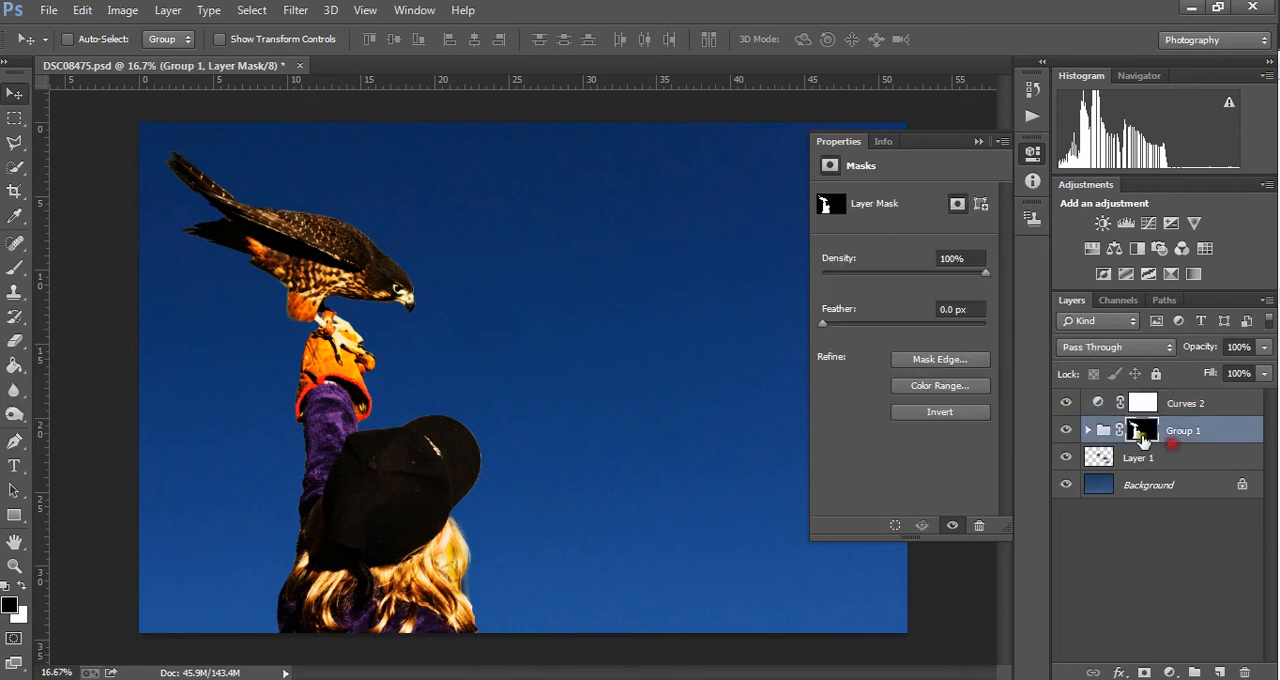
- Expand Group 1 and add a Color Balance adjustment layer above the Curves 1 layer inside it
click(1088, 430)
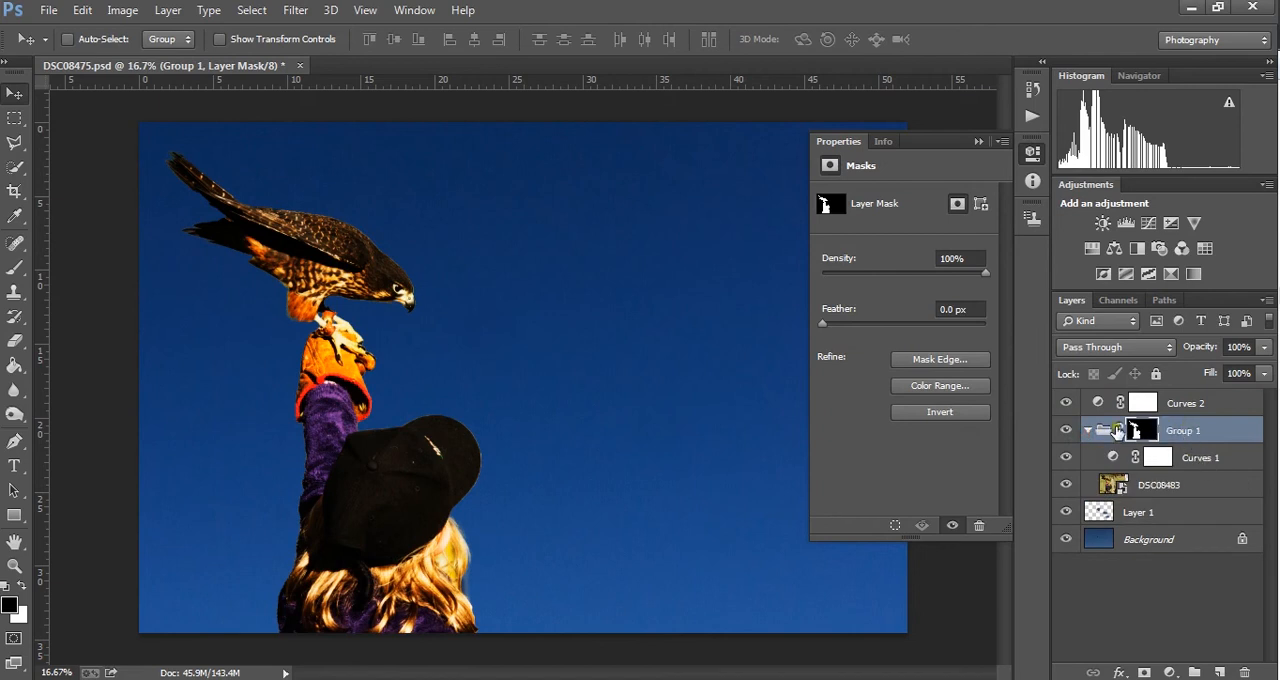
click(1170, 485)
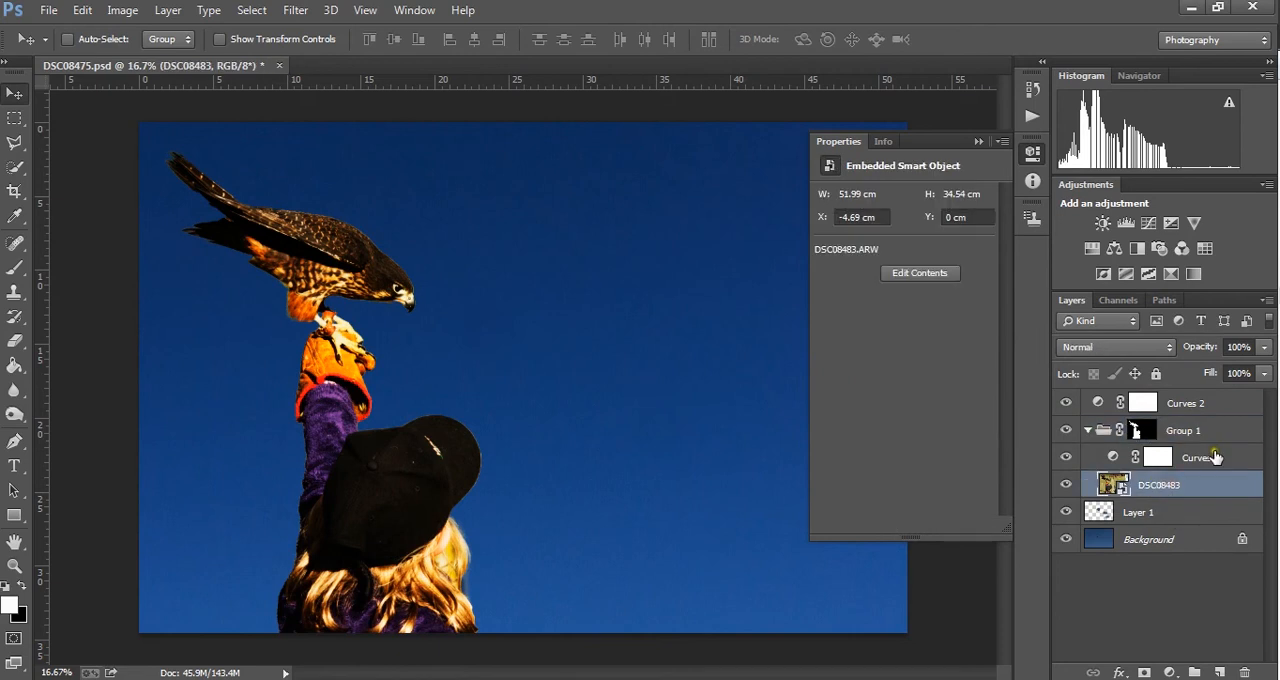
click(1210, 457)
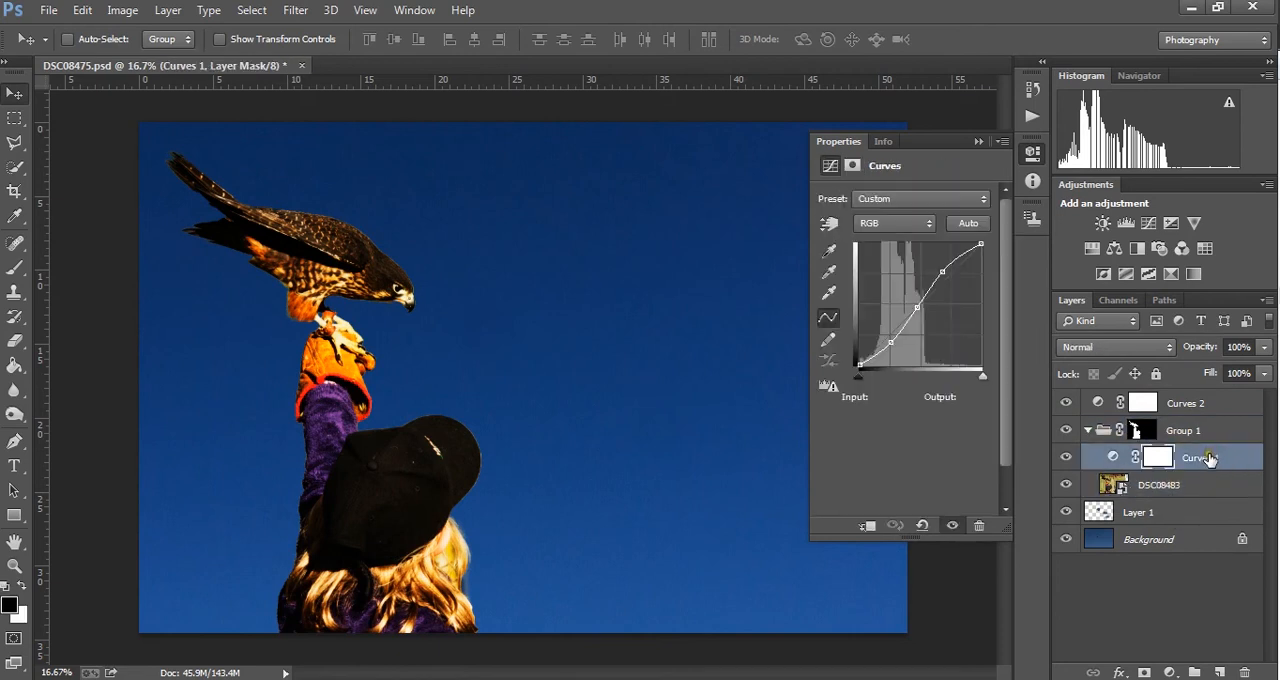
click(1169, 672)
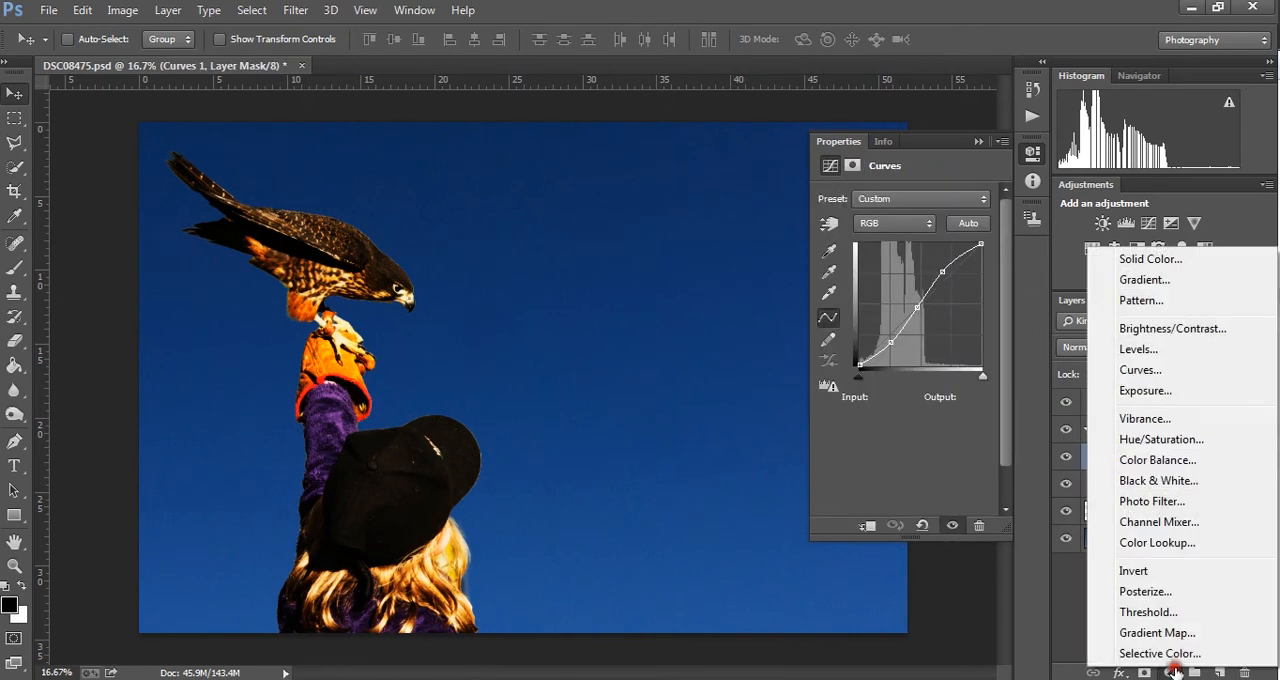
click(1190, 460)
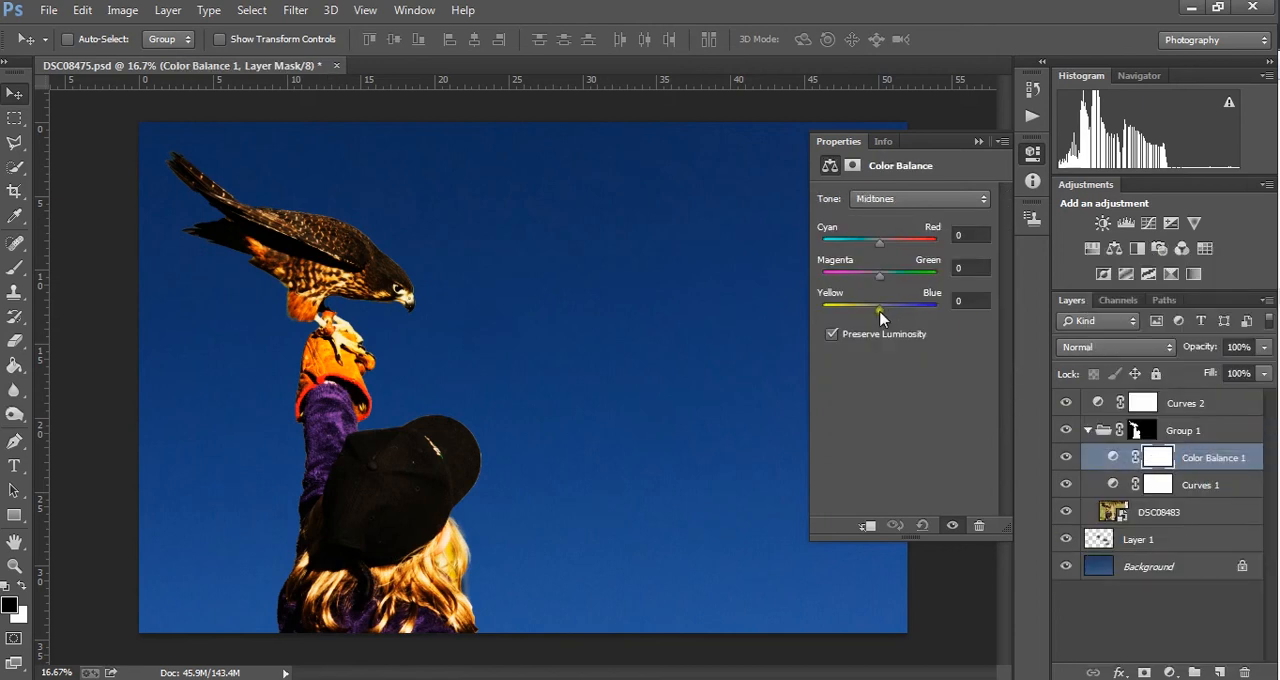
- Shift the Color Balance shadows toward blue at +69, with Preserve Luminosity turned off
click(905, 197)
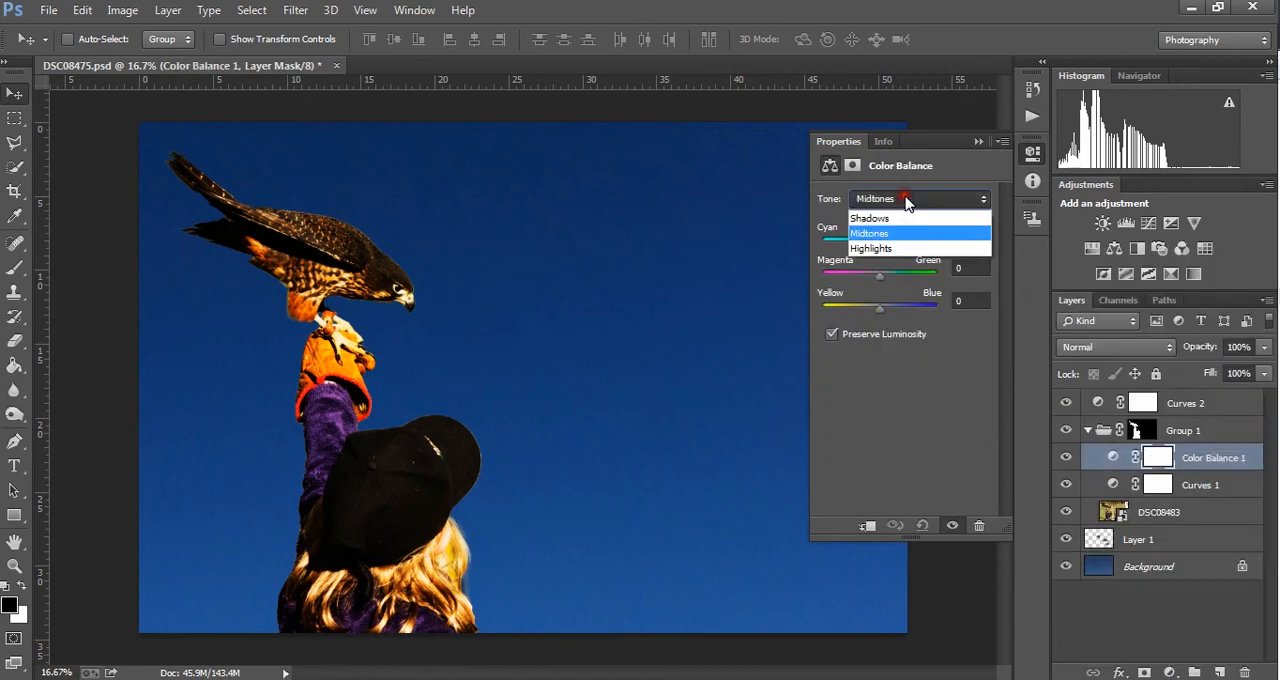
click(897, 222)
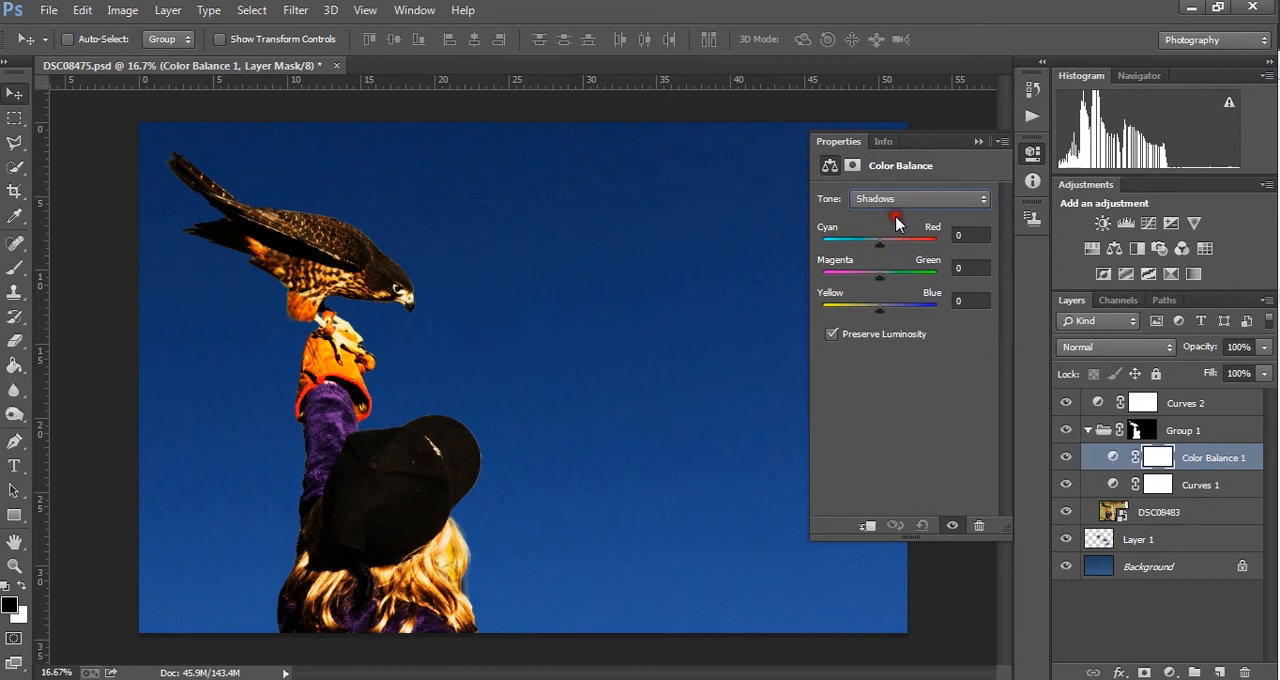
drag(879, 307, 920, 313)
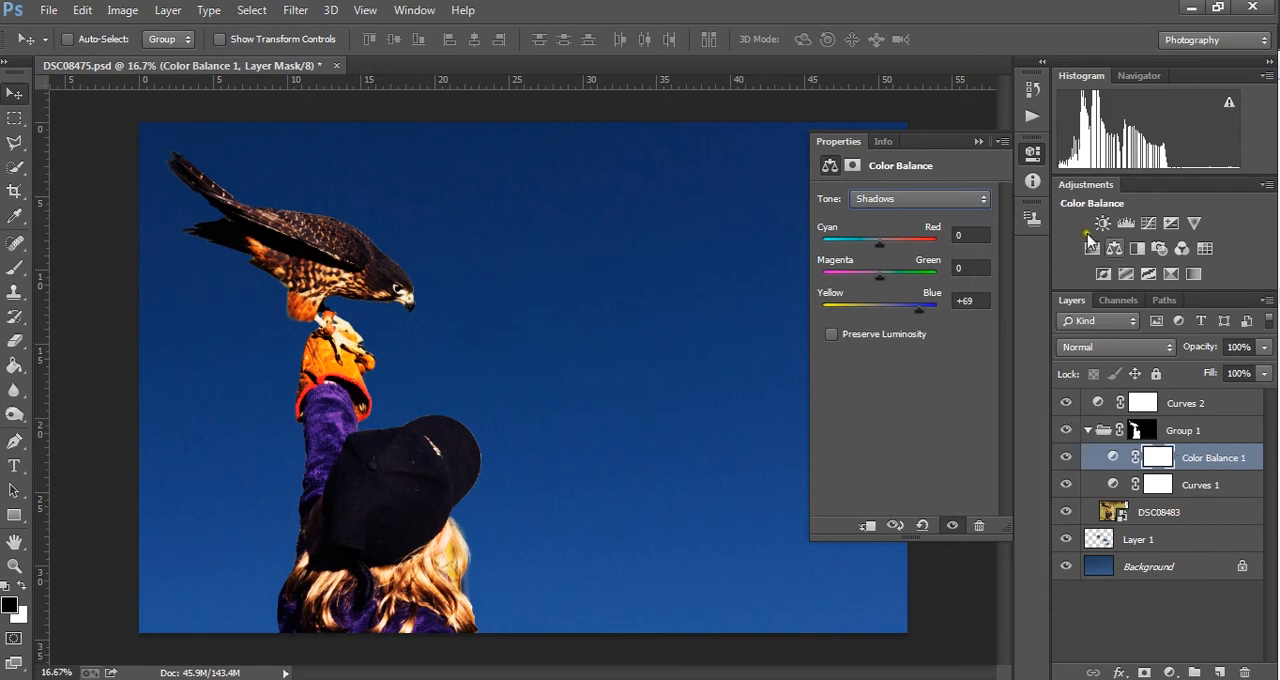
- Shift the Color Balance 1 highlights toward yellow at -49
click(934, 191)
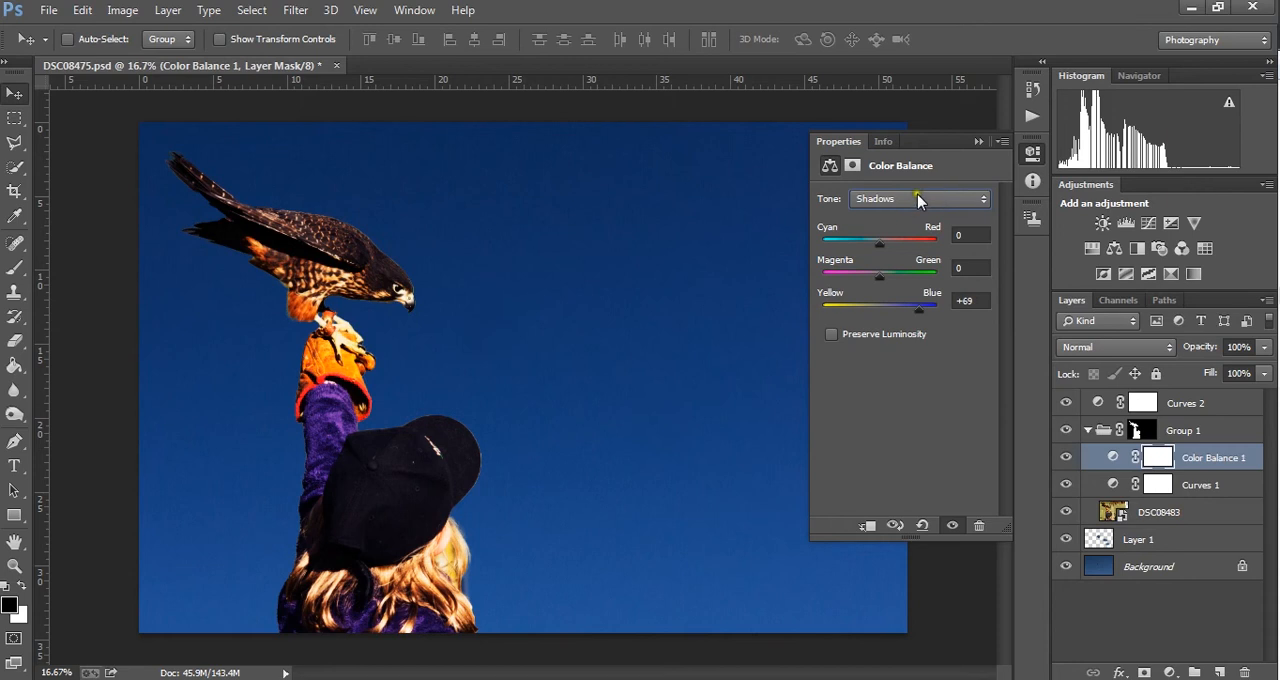
click(899, 248)
click(913, 304)
drag(878, 308, 852, 314)
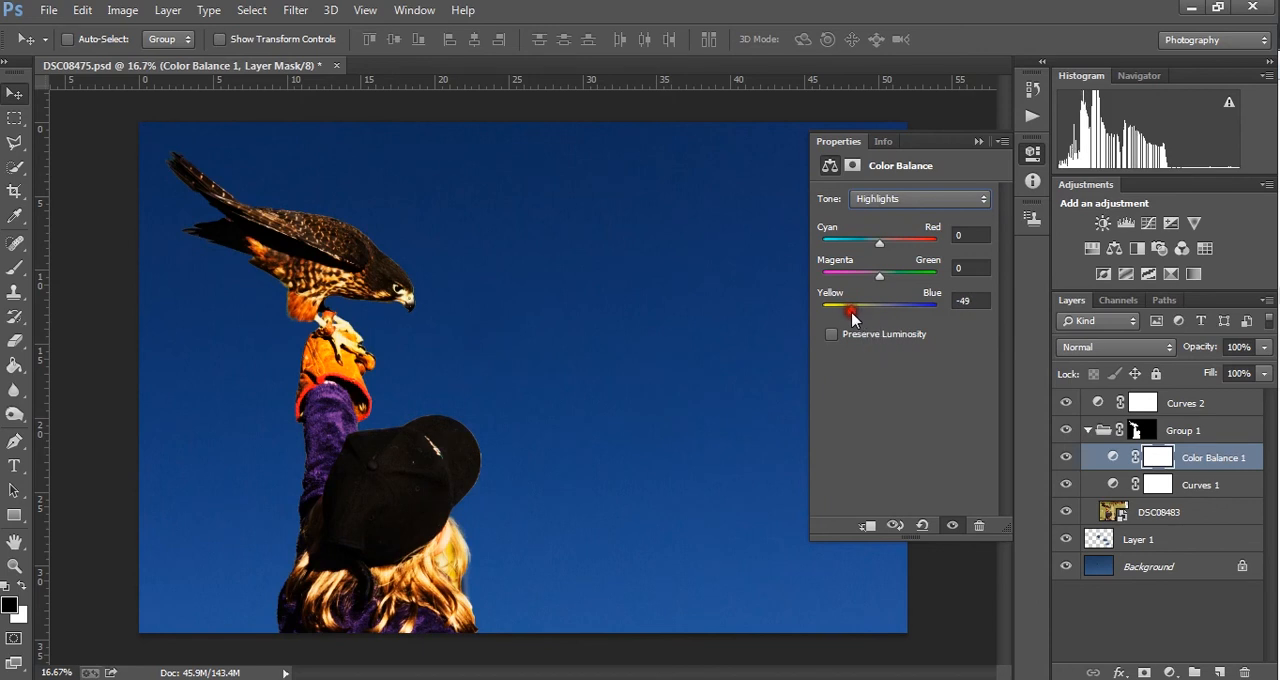
- Paint black over the falcon on the Color Balance 1 layer mask with a 1500 px soft brush
click(1155, 460)
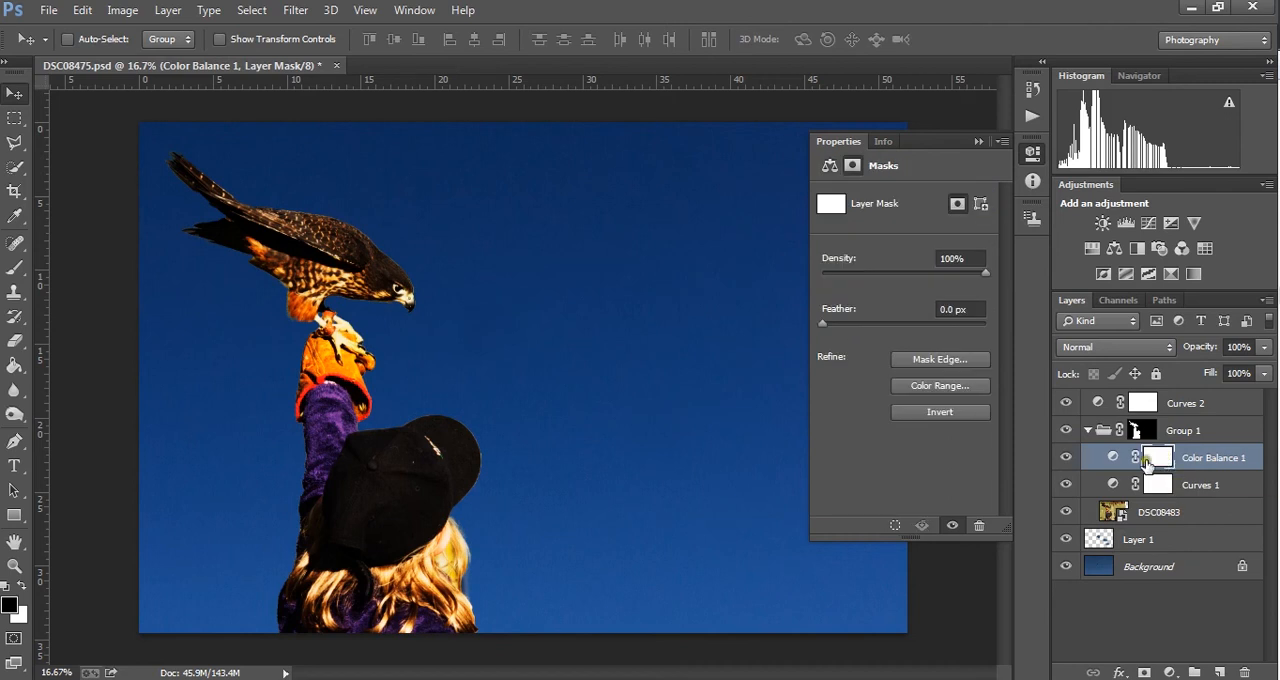
click(15, 267)
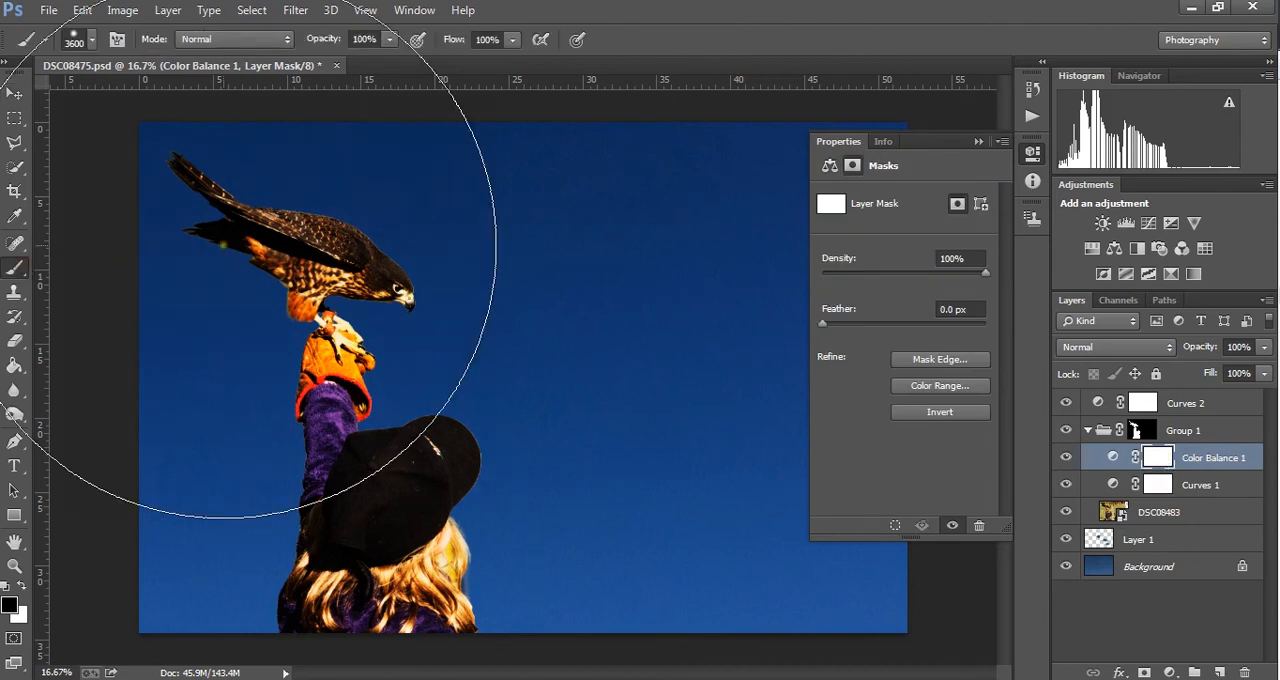
key(bracketleft)
key(bracketleft)
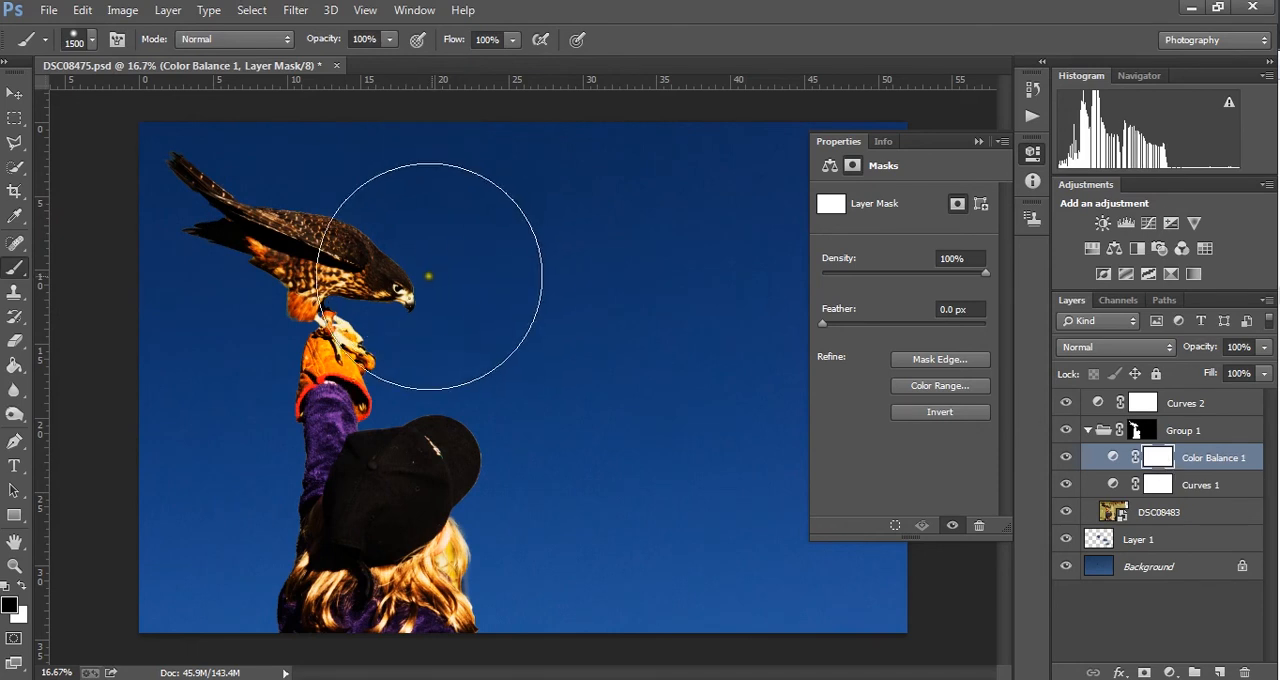
mouse_move(354, 258)
mouse_down()
mouse_move(220, 214)
mouse_move(363, 288)
mouse_move(238, 255)
mouse_up()
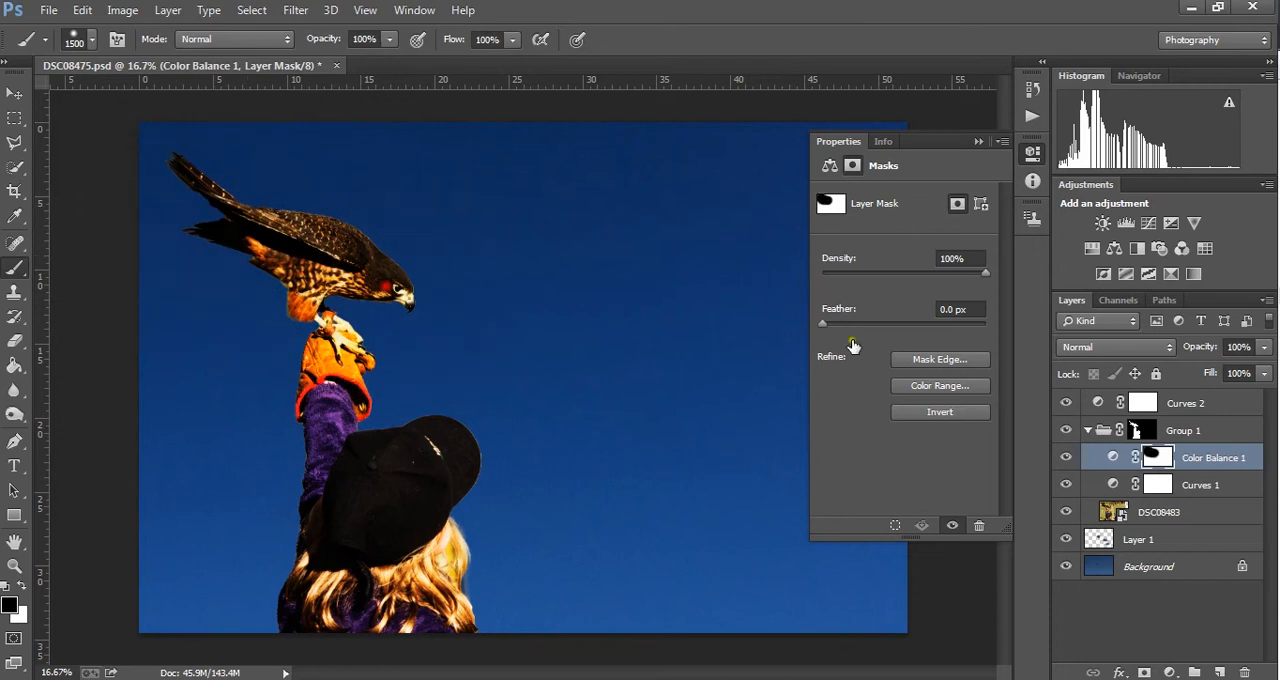
- Toggle the Color Balance 1 layer's visibility repeatedly to compare the image with and without the masked color shift
click(1066, 458)
click(1066, 458)
click(1066, 459)
click(1066, 459)
click(1066, 459)
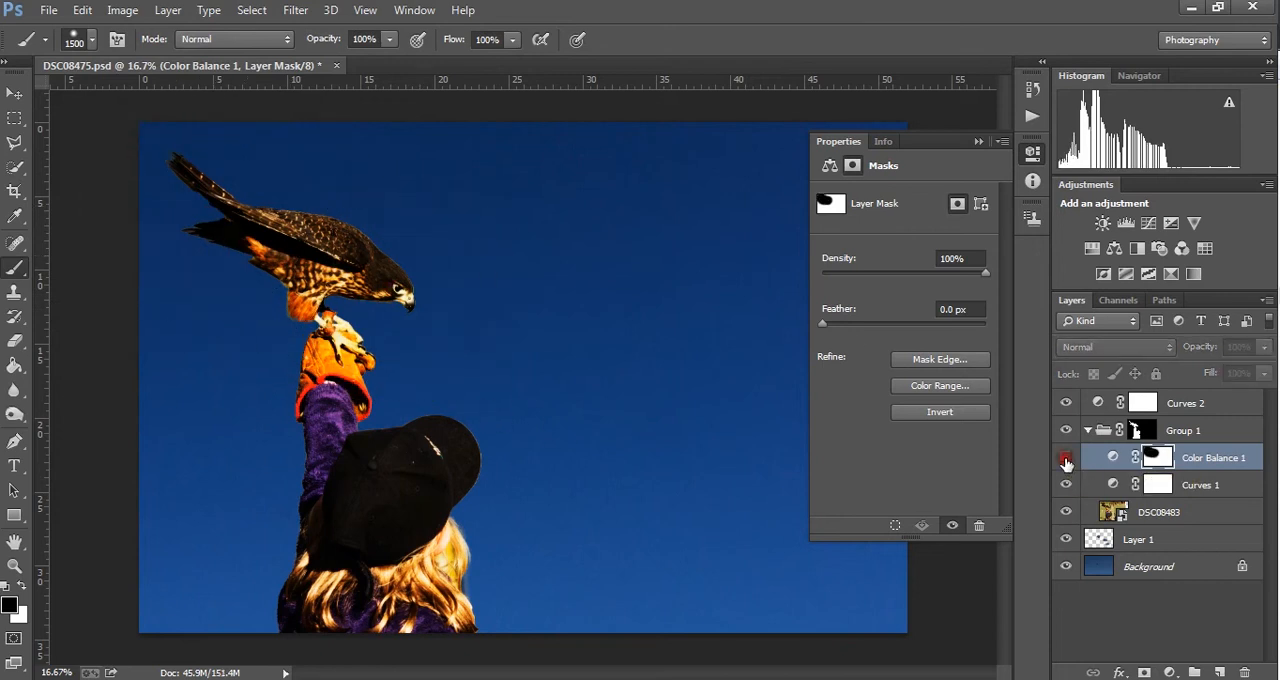
click(1066, 459)
click(1066, 459)
click(1066, 459)
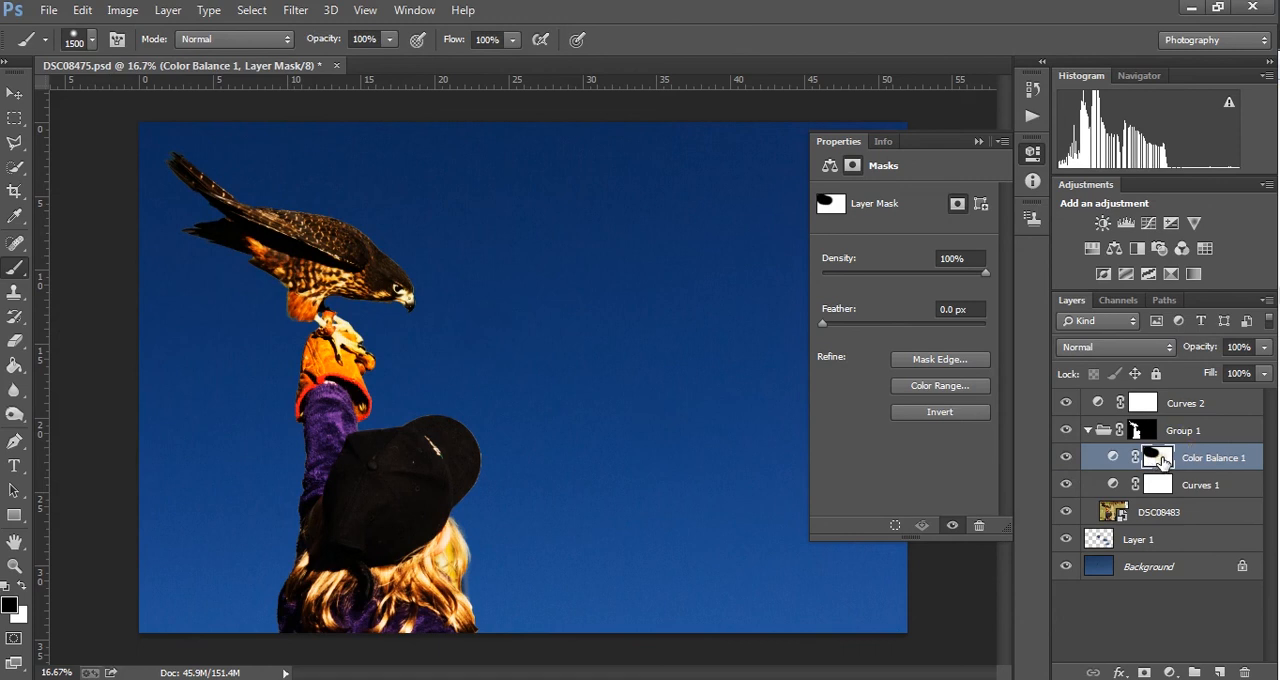
- Select the Curves 1 layer mask and toggle that layer's visibility to compare its effect on the girl and falcon
click(1158, 485)
click(1066, 485)
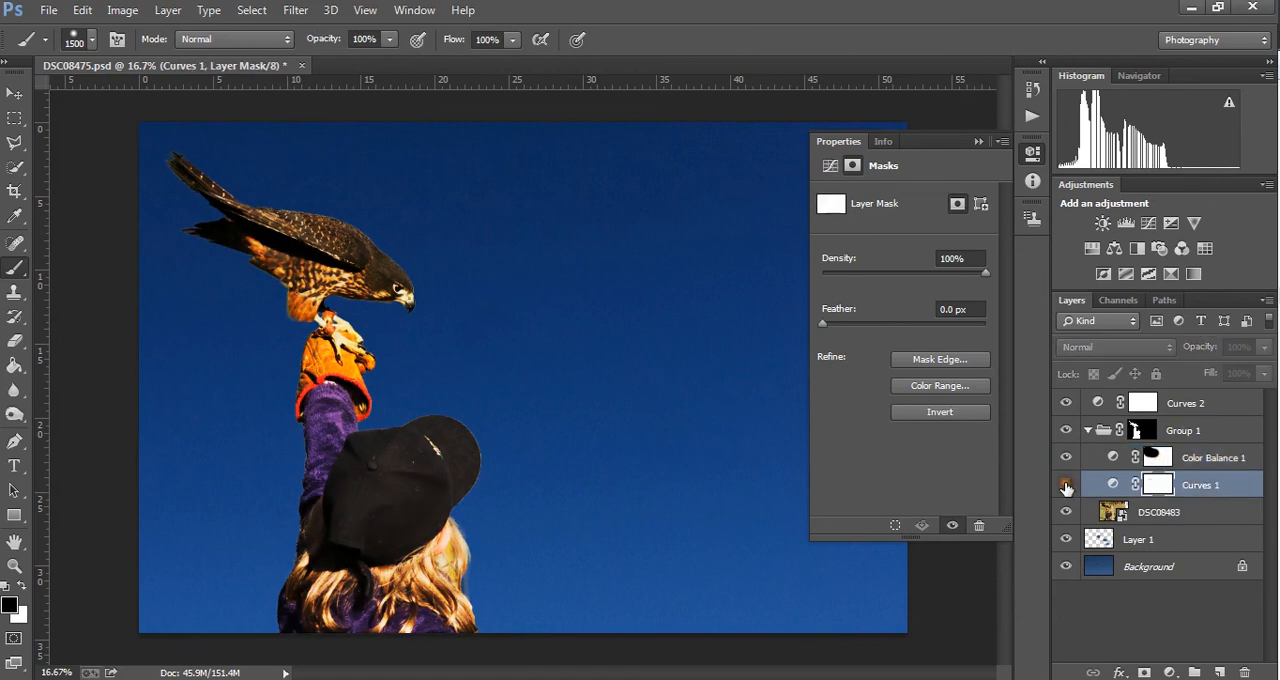
click(1066, 485)
click(1066, 485)
click(1066, 488)
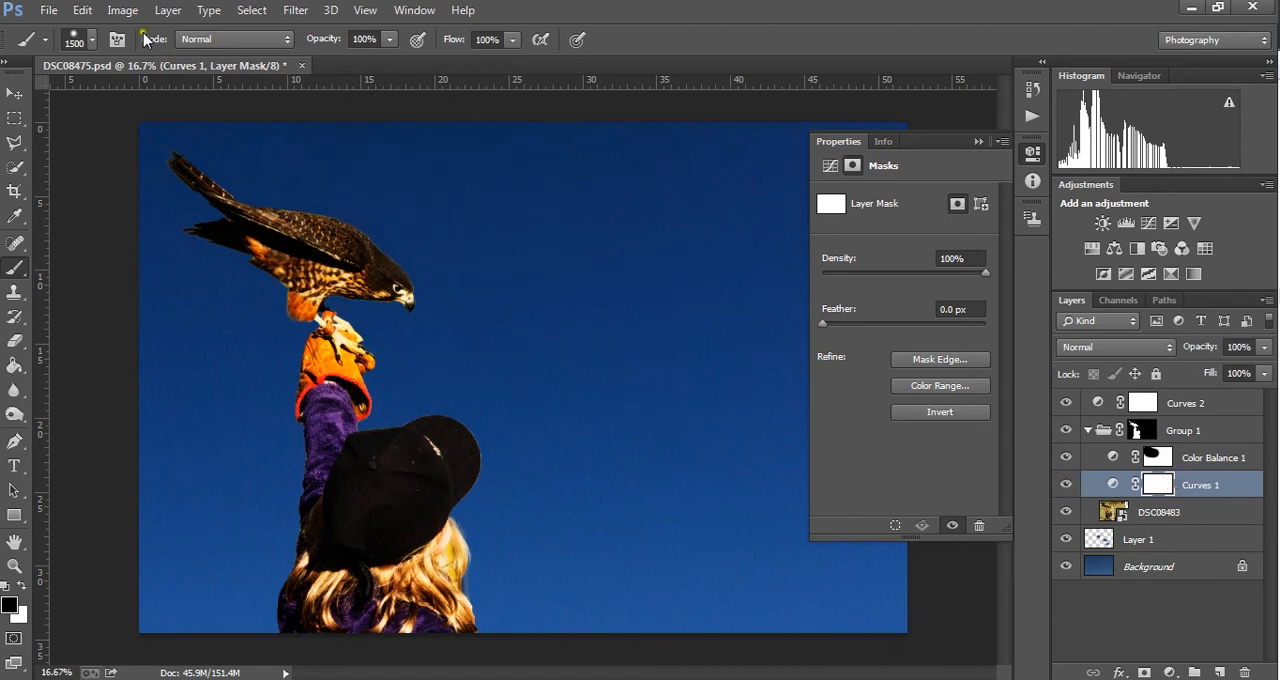
- Resize the soft brush to 1000 px and paint black on the Curves 1 mask over the falcon and around the raised arm and cap
click(88, 40)
drag(126, 139, 78, 134)
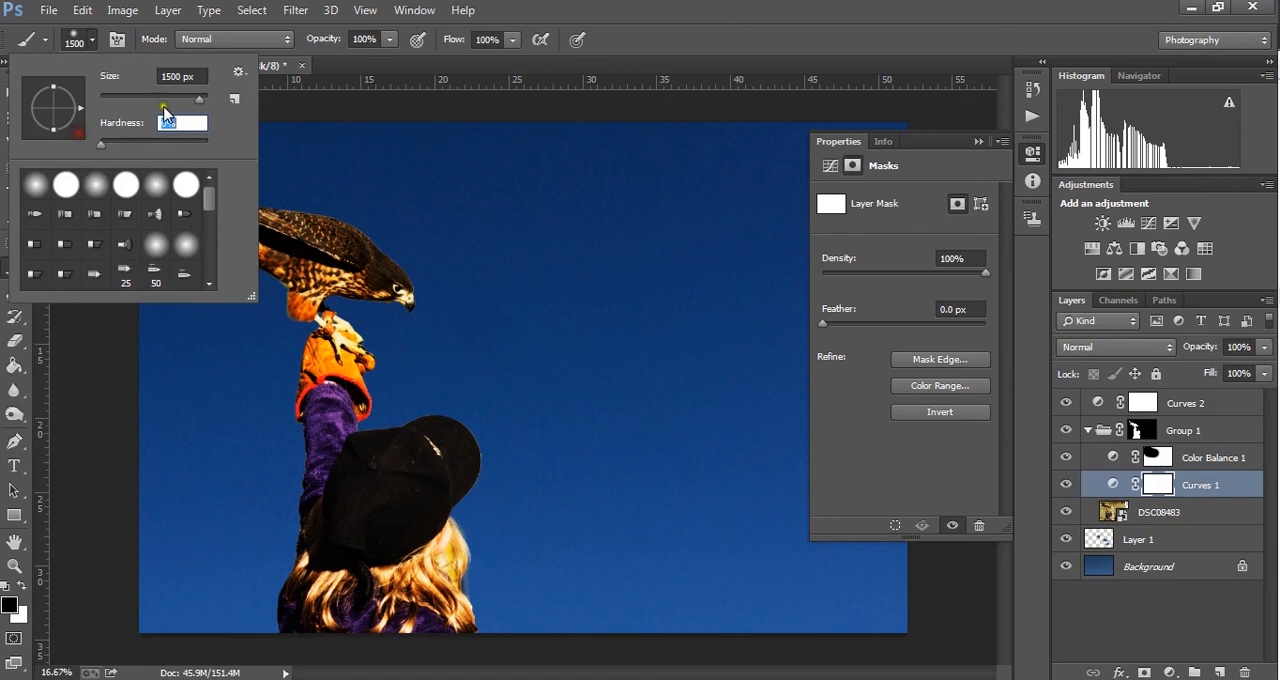
drag(163, 103, 152, 103)
click(93, 40)
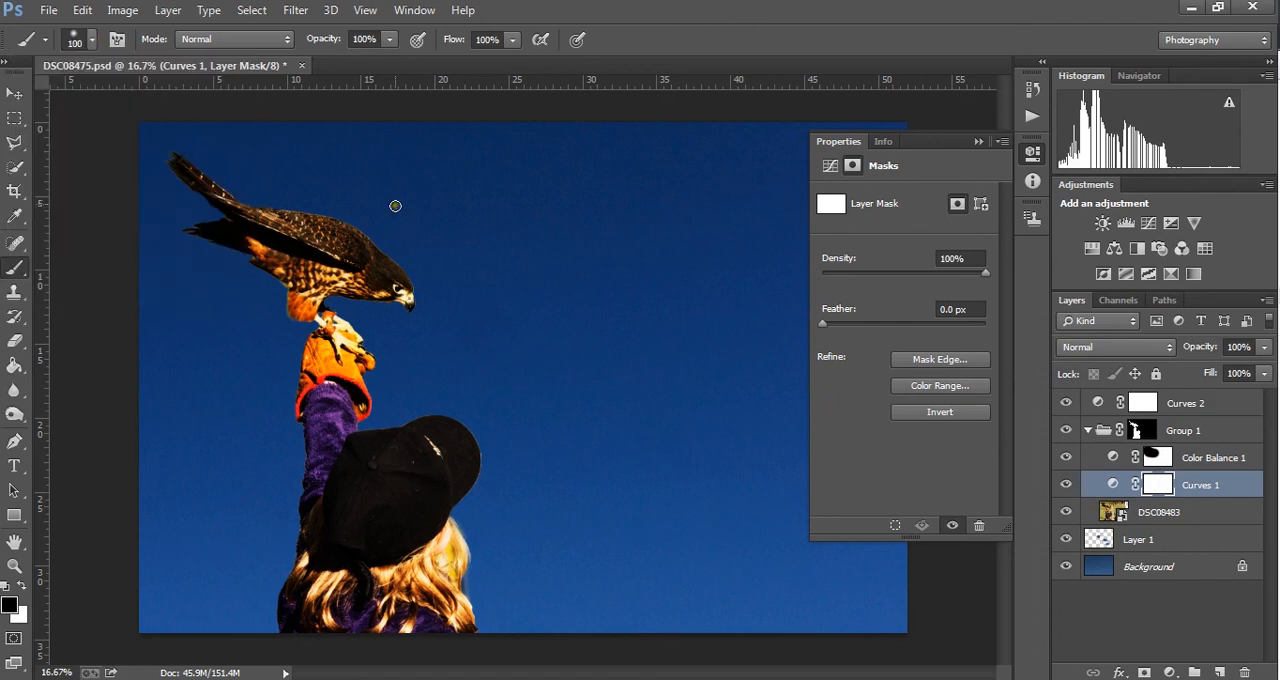
key(bracketright)
key(bracketright)
key(bracketright)
key(bracketright)
mouse_move(438, 226)
mouse_down()
mouse_move(254, 153)
mouse_move(449, 232)
mouse_move(221, 132)
mouse_move(263, 164)
mouse_move(480, 259)
mouse_move(406, 217)
mouse_move(434, 217)
mouse_move(403, 203)
mouse_move(383, 211)
mouse_move(563, 317)
mouse_move(443, 394)
mouse_move(477, 422)
mouse_move(480, 371)
mouse_move(458, 371)
mouse_move(474, 389)
mouse_move(526, 394)
mouse_up()
mouse_move(240, 429)
mouse_down()
mouse_move(263, 557)
mouse_move(251, 594)
mouse_move(263, 490)
mouse_move(290, 628)
mouse_move(251, 320)
mouse_move(206, 257)
mouse_move(172, 288)
mouse_up()
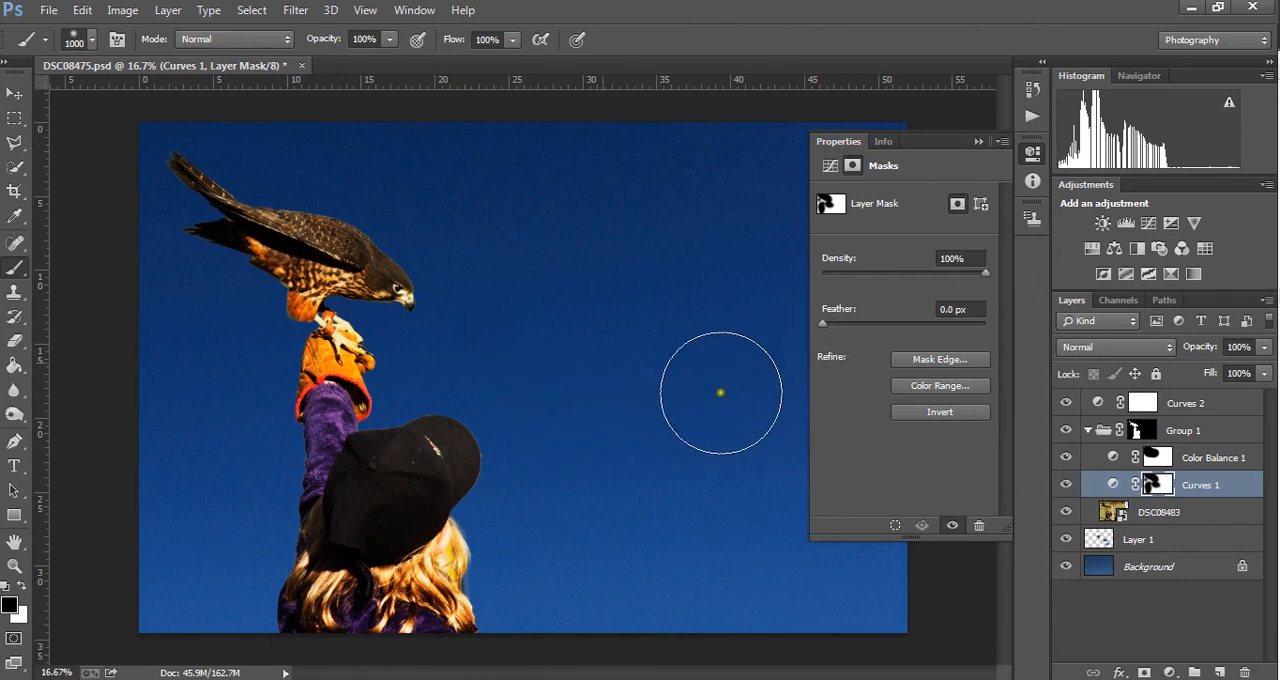
- Clear the current layer selection and select the Background layer
click(1167, 637)
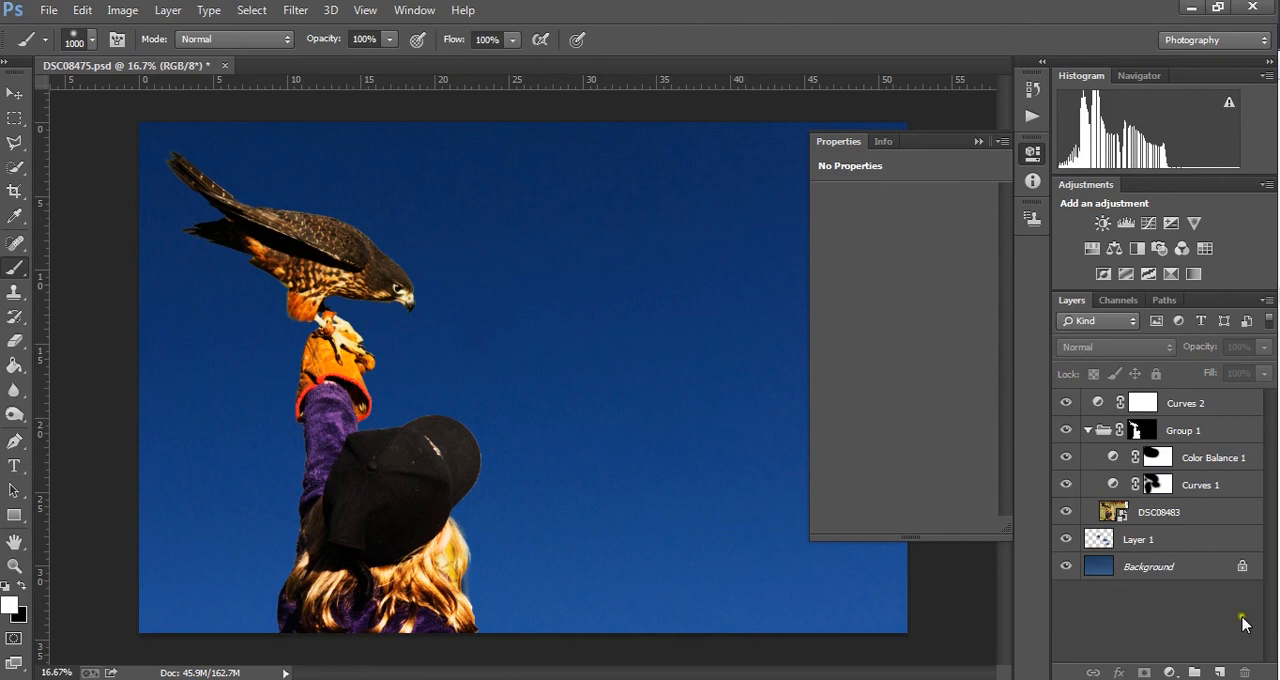
click(1198, 564)
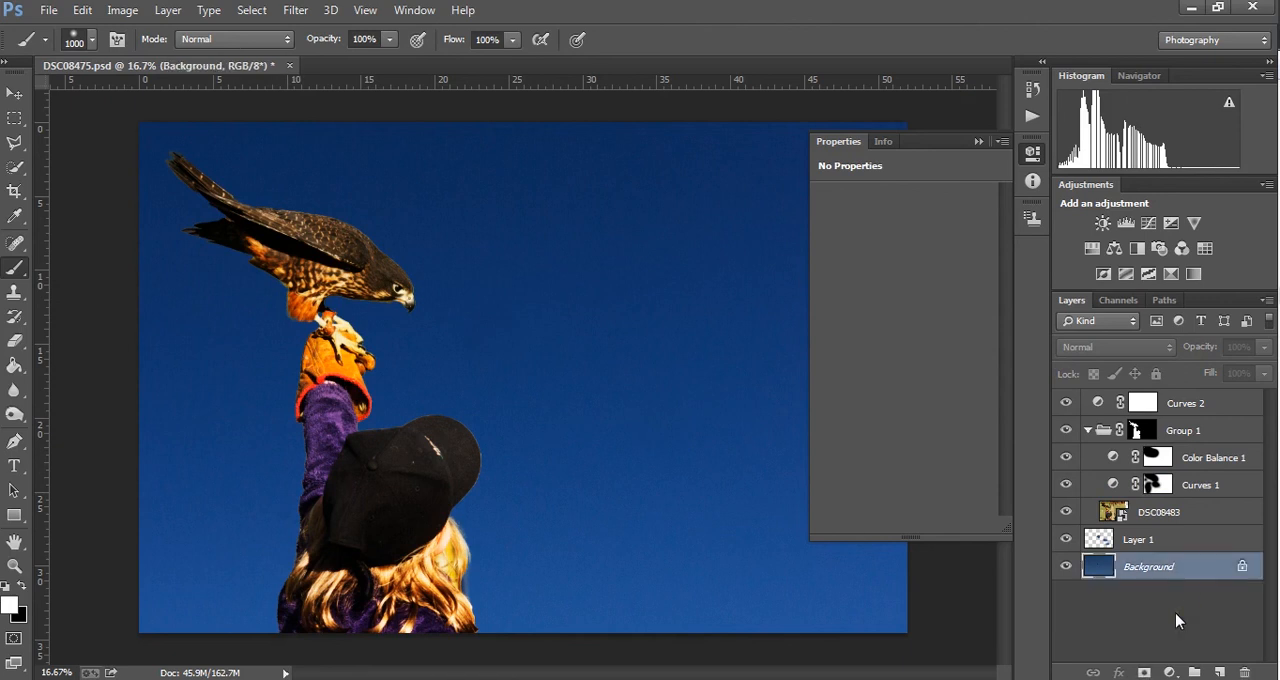